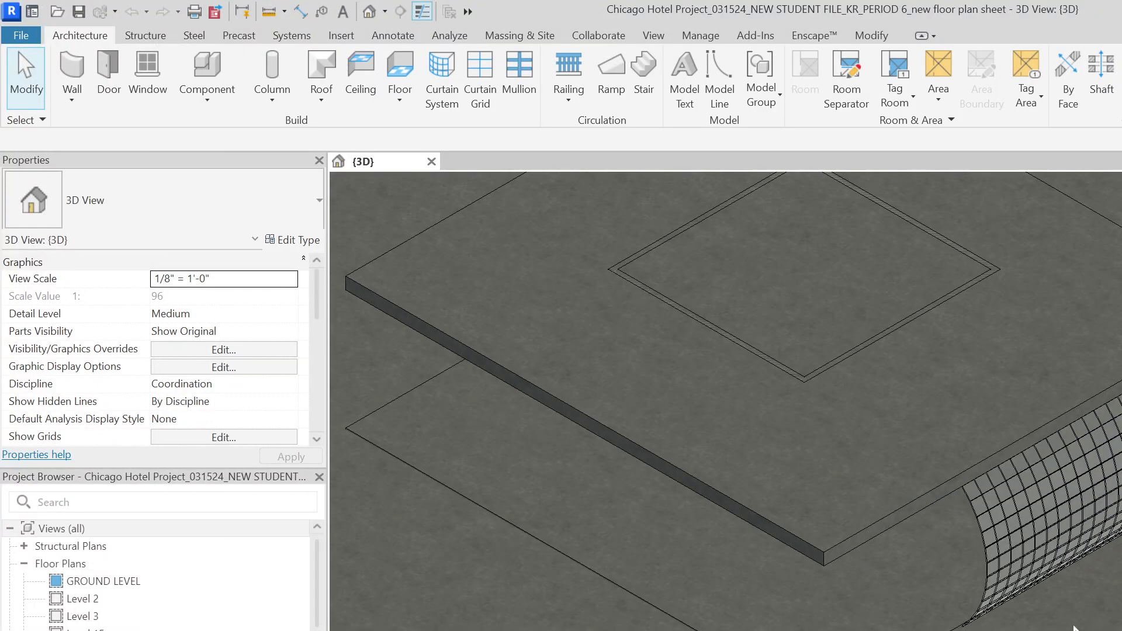
pyautogui.scroll(-3, 1033, 605)
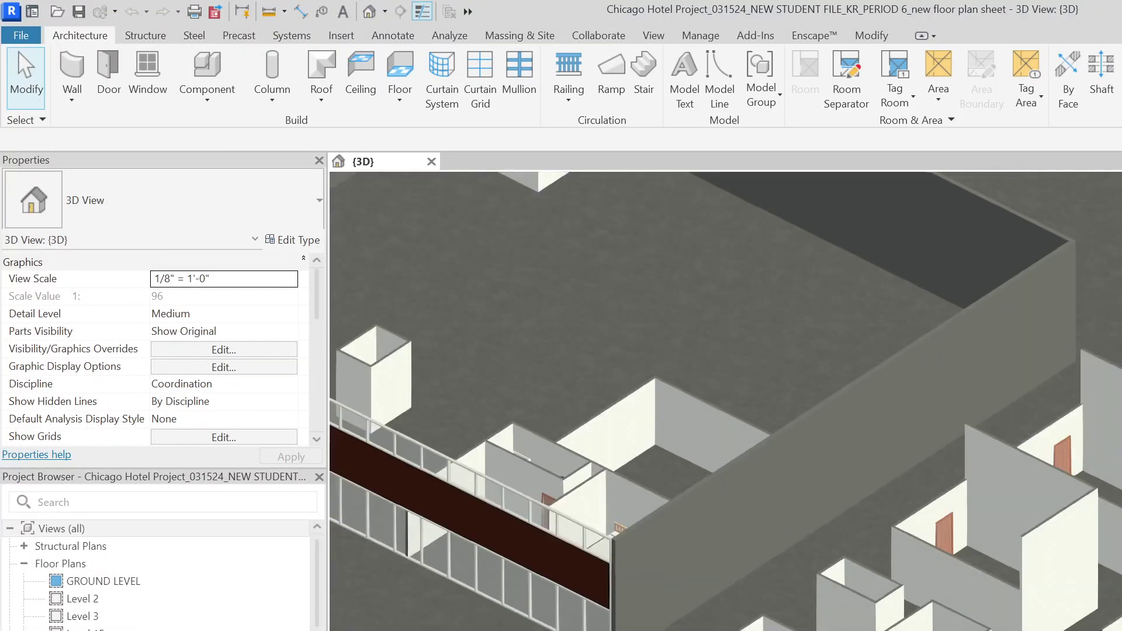
pyautogui.scroll(-3, 1079, 570)
# Inspect the upper Level 2 and lower ground floor slabs from low 3D angles.
pyautogui.click(1057, 521)
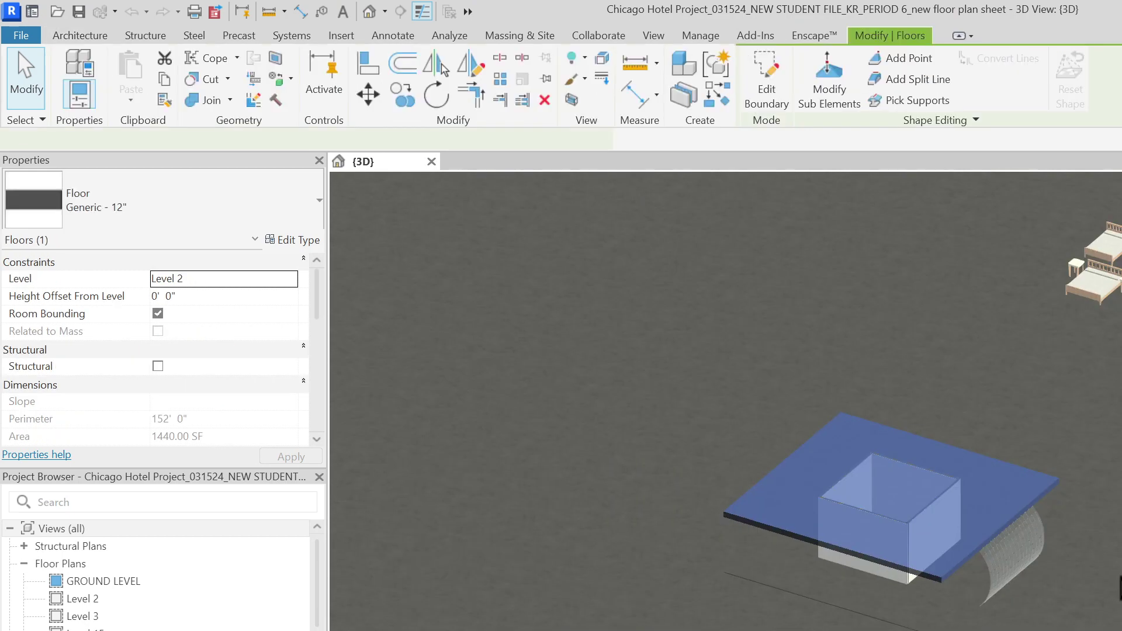
pyautogui.keyDown('shift'); pyautogui.moveTo(1057, 522); pyautogui.dragTo(443, 68, button='middle'); pyautogui.keyUp('shift')
pyautogui.scroll(1, 948, 594)
pyautogui.scroll(2, 989, 608)
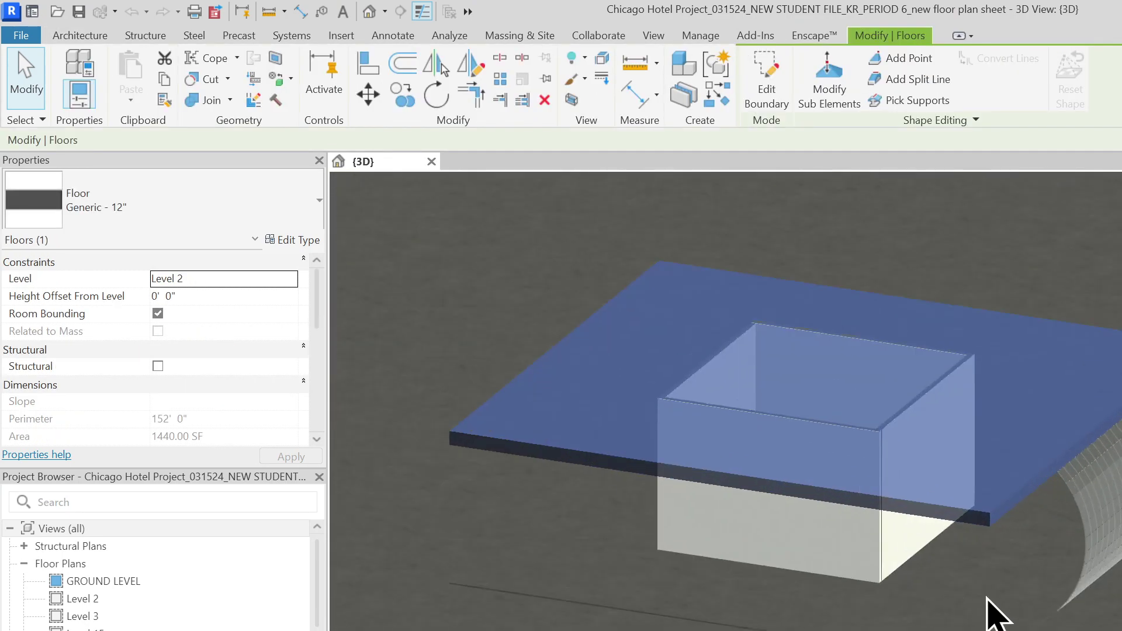
pyautogui.scroll(2, 990, 613)
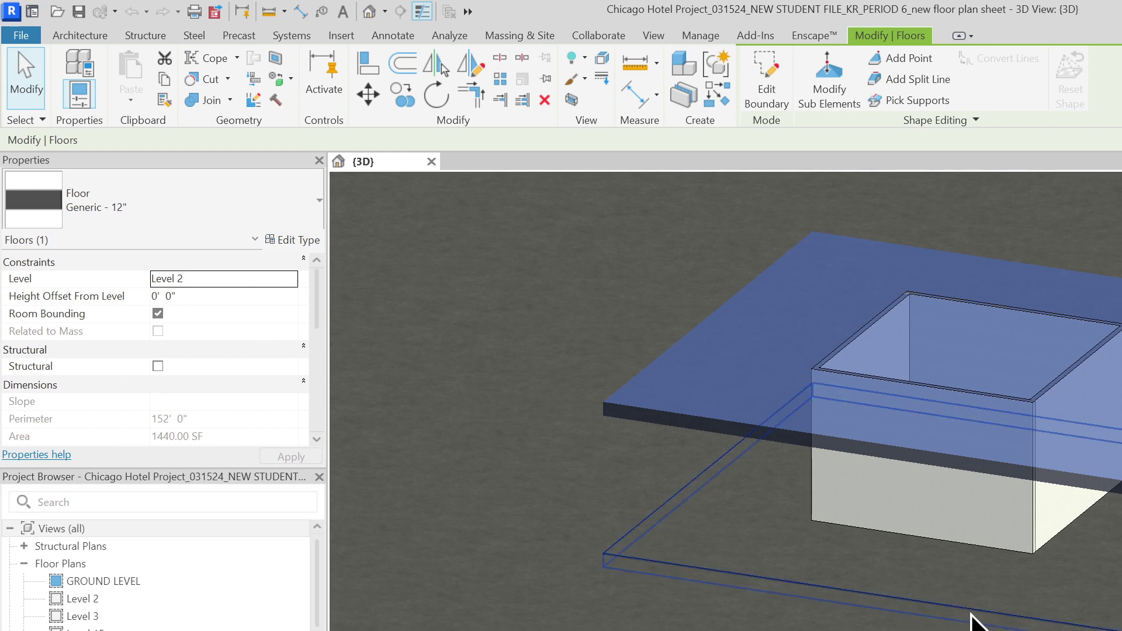
pyautogui.click(1101, 606)
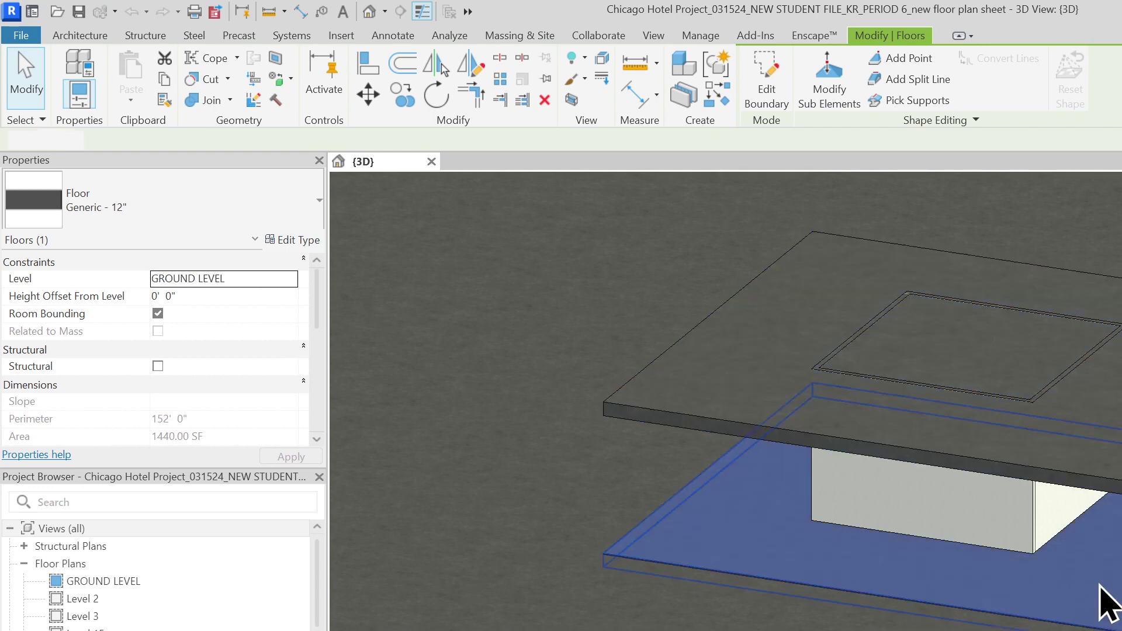
pyautogui.click(1113, 487)
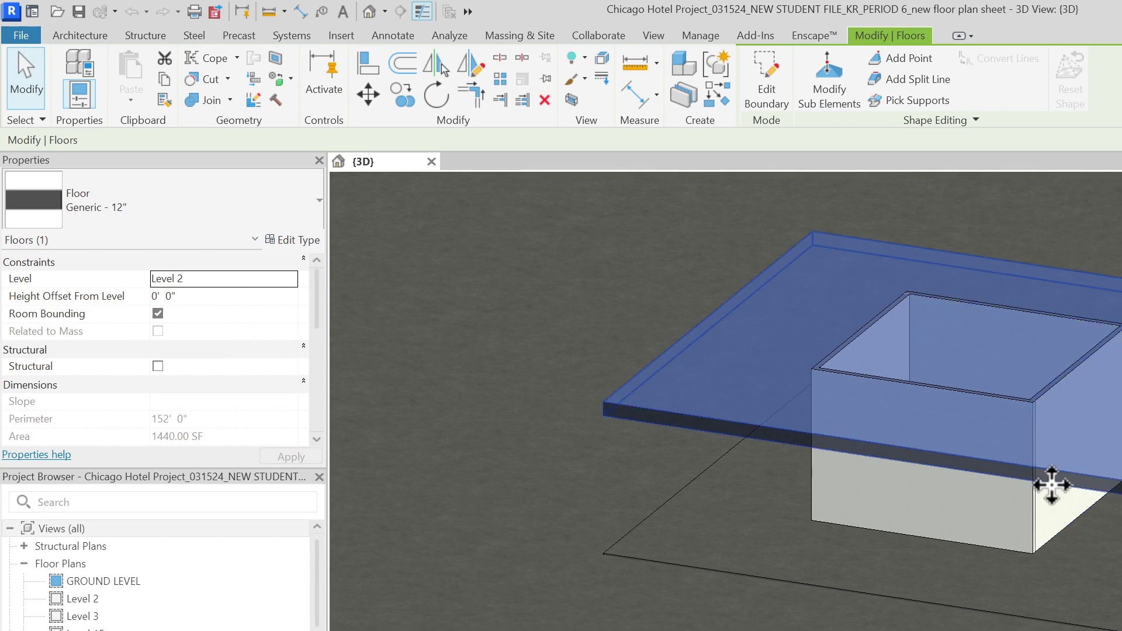
pyautogui.scroll(-2, 1072, 601)
pyautogui.keyDown('shift'); pyautogui.moveTo(1072, 601); pyautogui.dragTo(1019, 422, button='middle'); pyautogui.keyUp('shift')
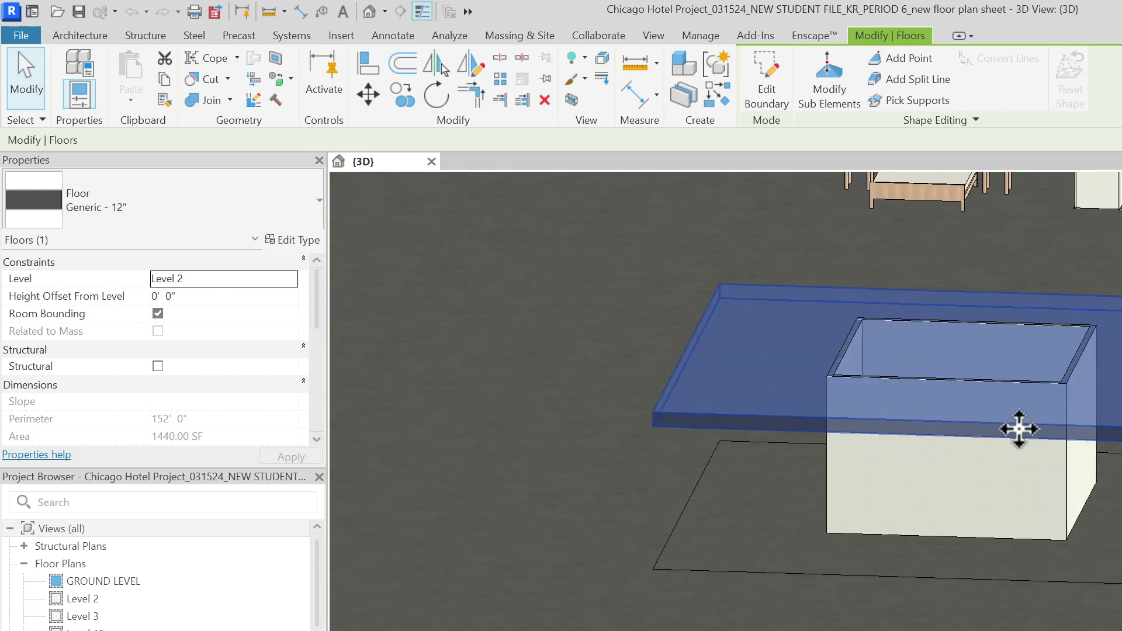
pyautogui.moveTo(1052, 546)
pyautogui.keyDown('shift'); pyautogui.mouseDown(button='middle')
pyautogui.moveTo(974, 559)
pyautogui.moveTo(938, 630)
pyautogui.mouseUp(button='middle'); pyautogui.keyUp('shift')
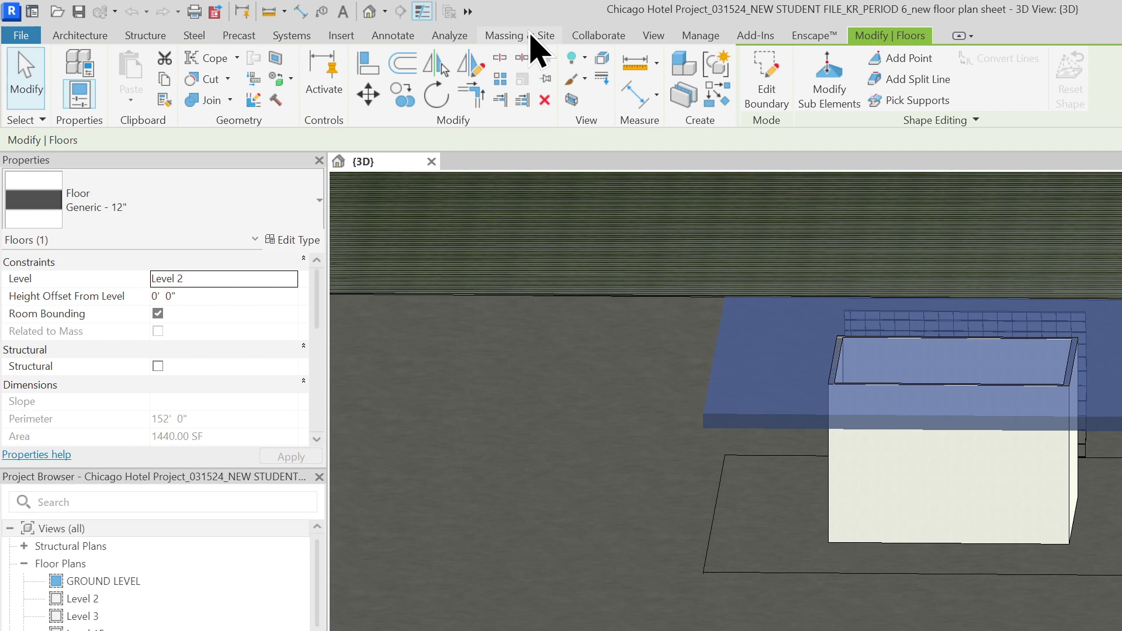
pyautogui.keyDown('shift'); pyautogui.moveTo(961, 535); pyautogui.dragTo(1009, 630, button='middle'); pyautogui.keyUp('shift')
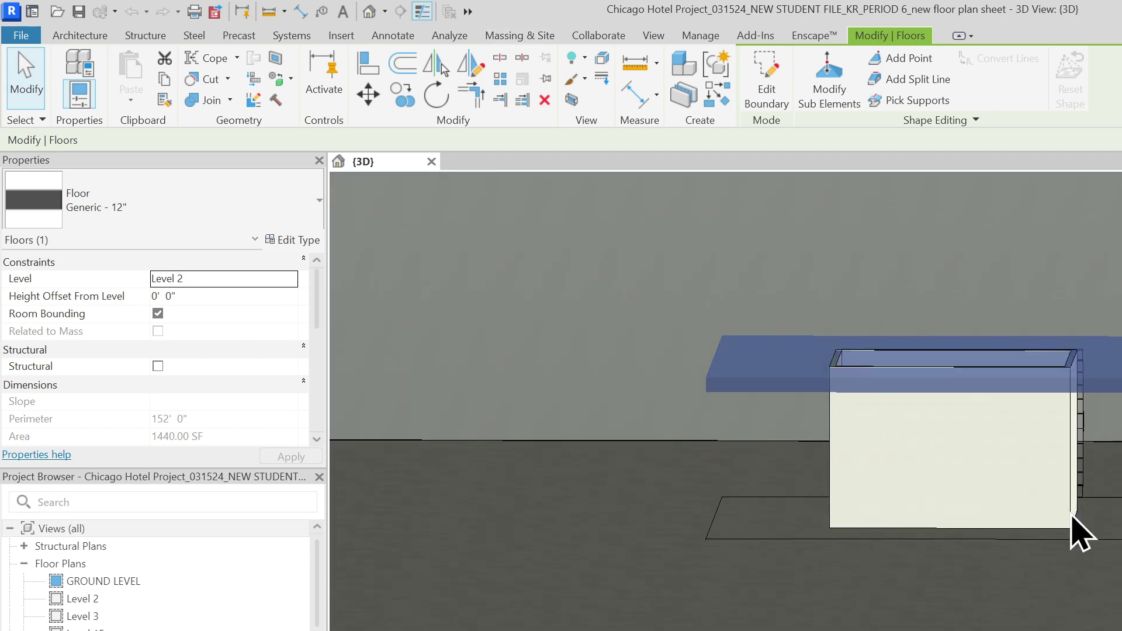
pyautogui.keyDown('shift'); pyautogui.moveTo(1078, 532); pyautogui.dragTo(1003, 571, button='middle'); pyautogui.keyUp('shift')
pyautogui.scroll(-5, 158, 570)
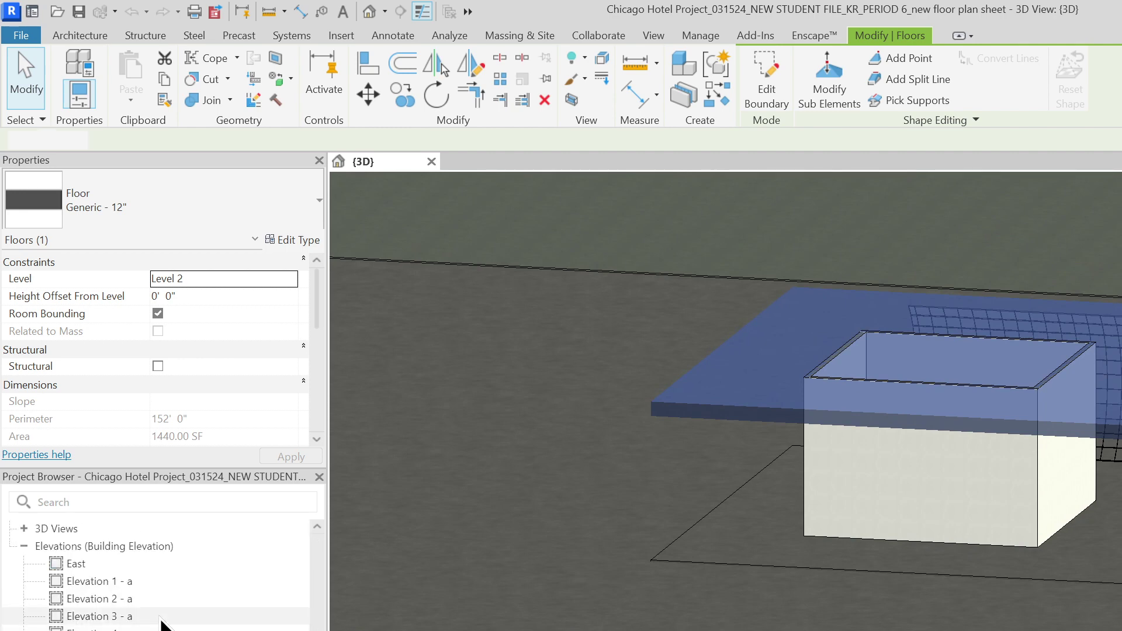
# Open Elevation 3 - a and show masses together with floors.
pyautogui.doubleClick(140, 618)
pyautogui.click(923, 571)
pyautogui.scroll(3, 923, 572)
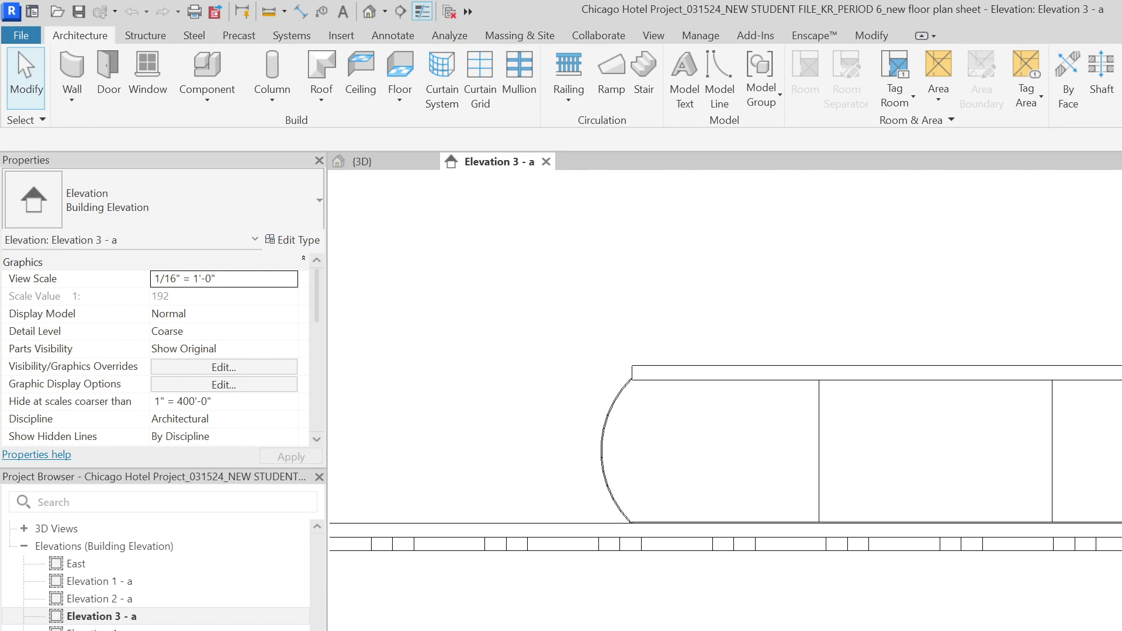
pyautogui.click(528, 39)
pyautogui.click(106, 71)
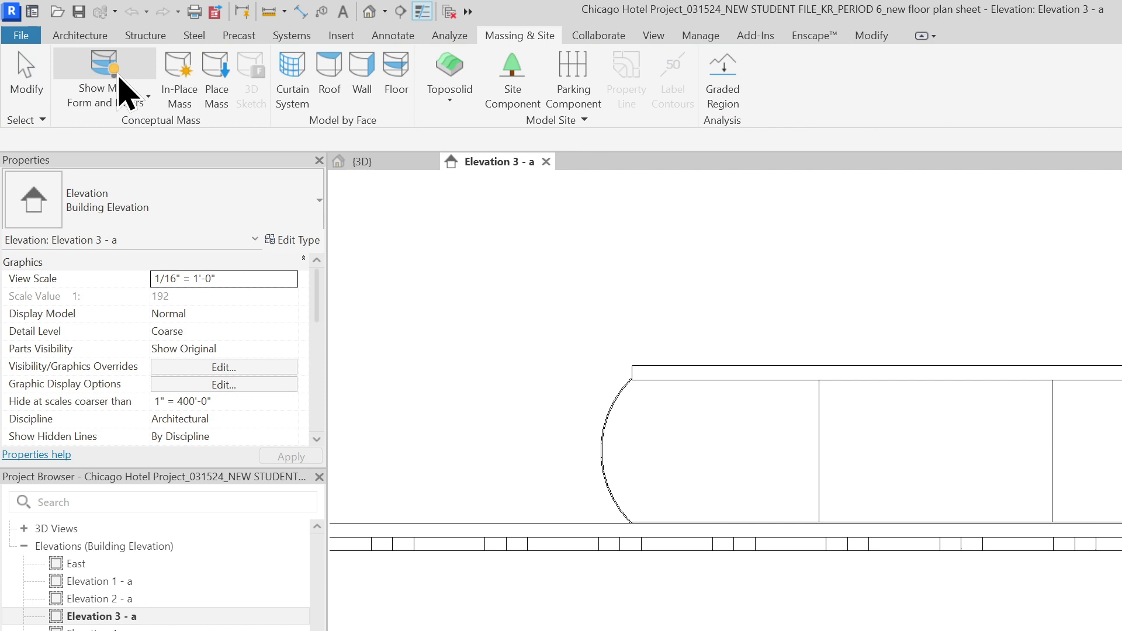
# Start a new in-place mass, fix a typo in its name, and confirm it.
pyautogui.click(186, 79)
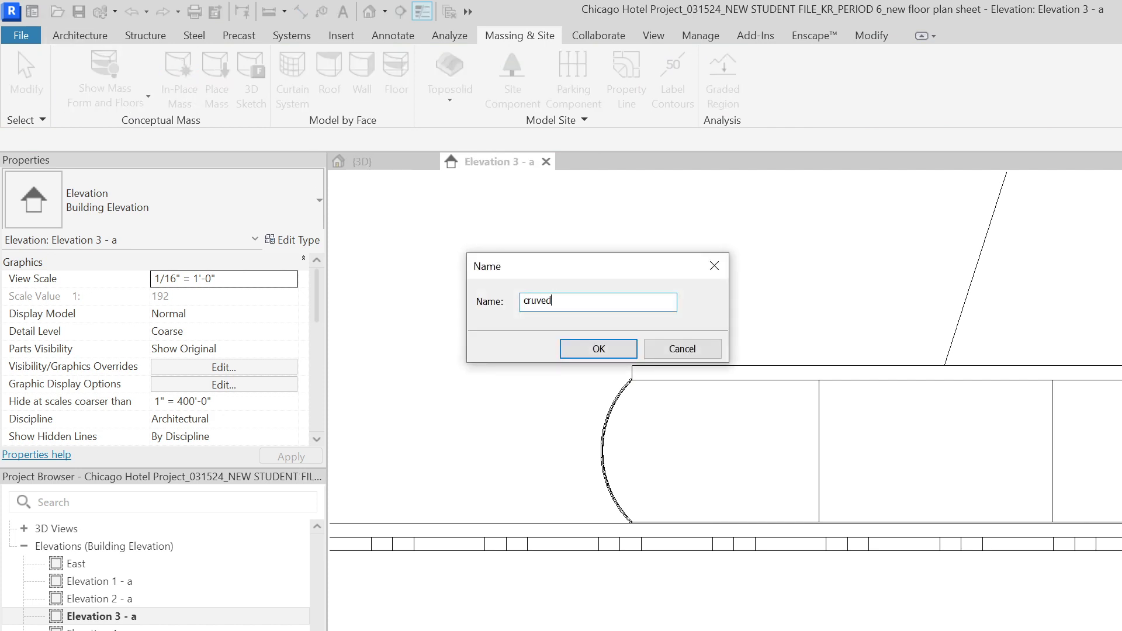
pyautogui.press('Left')
pyautogui.press('BackSpace')
pyautogui.press('Right')
pyautogui.press('Return')
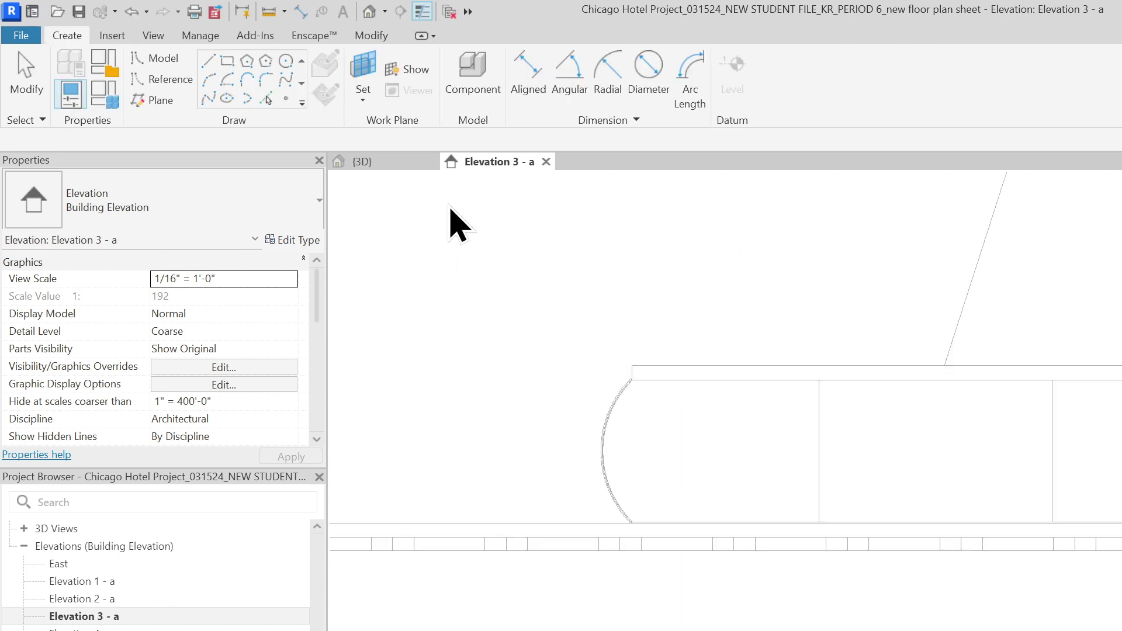
# Draw a Start-End-Radius arc on the interior wall plane at the building's right end.
pyautogui.click(208, 83)
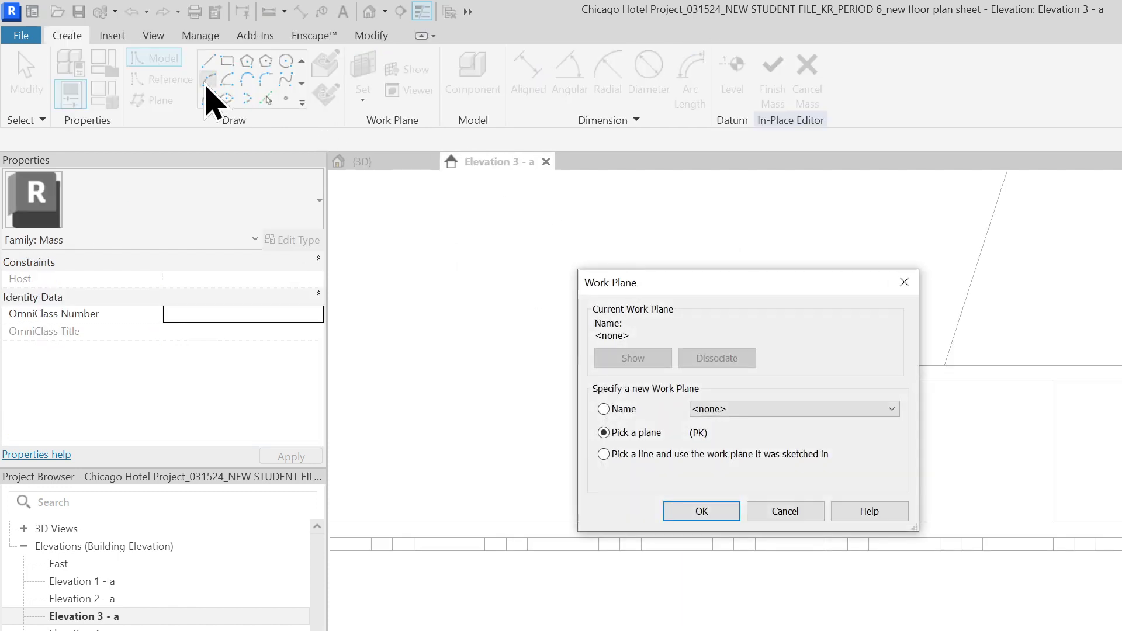
pyautogui.click(702, 511)
pyautogui.click(1020, 471)
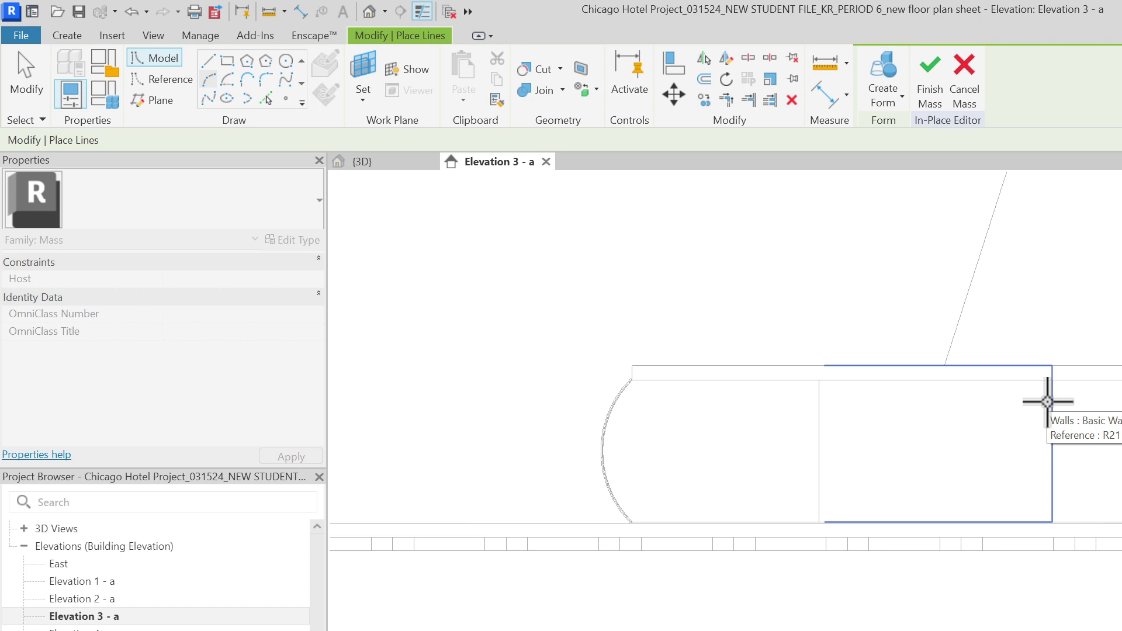
pyautogui.click(1048, 403)
pyautogui.moveTo(1105, 430); pyautogui.dragTo(942, 479, button='middle')
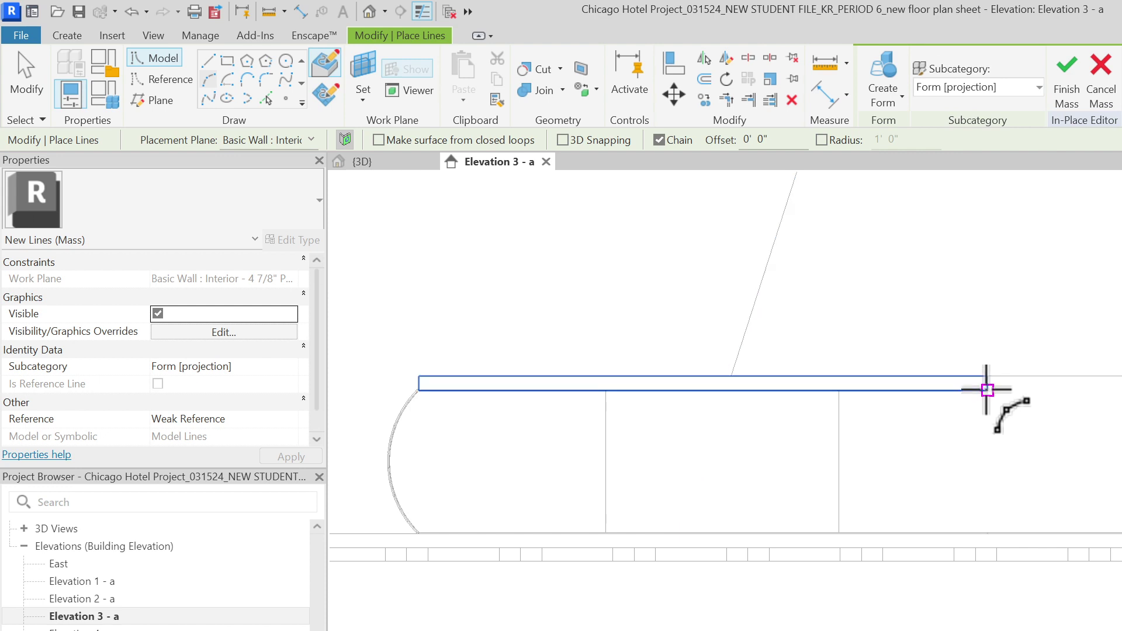
pyautogui.click(988, 389)
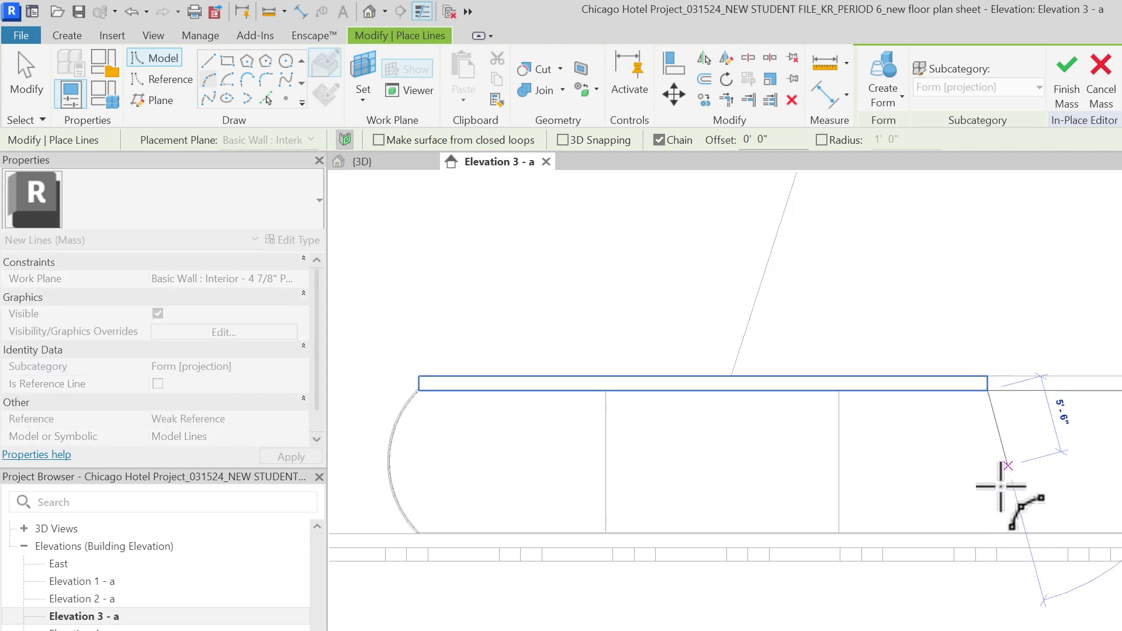
pyautogui.click(1031, 454)
pyautogui.press('Escape')
pyautogui.press('Escape')
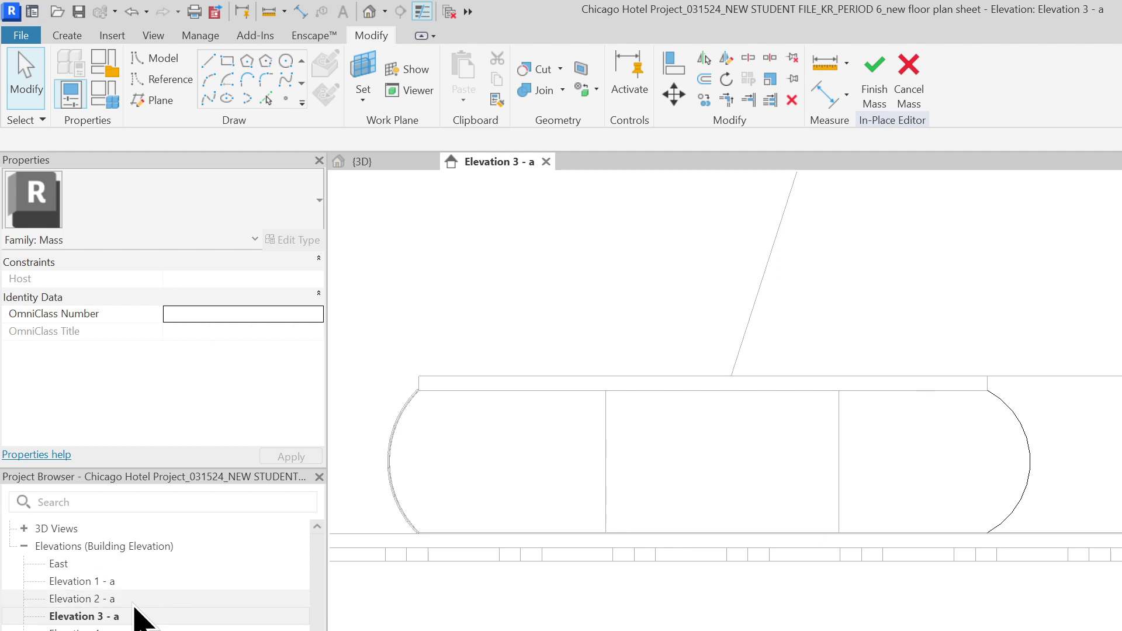
# Open Elevation 2 - a, then Elevation 1 - a, and pan to the rounded building end.
pyautogui.doubleClick(135, 605)
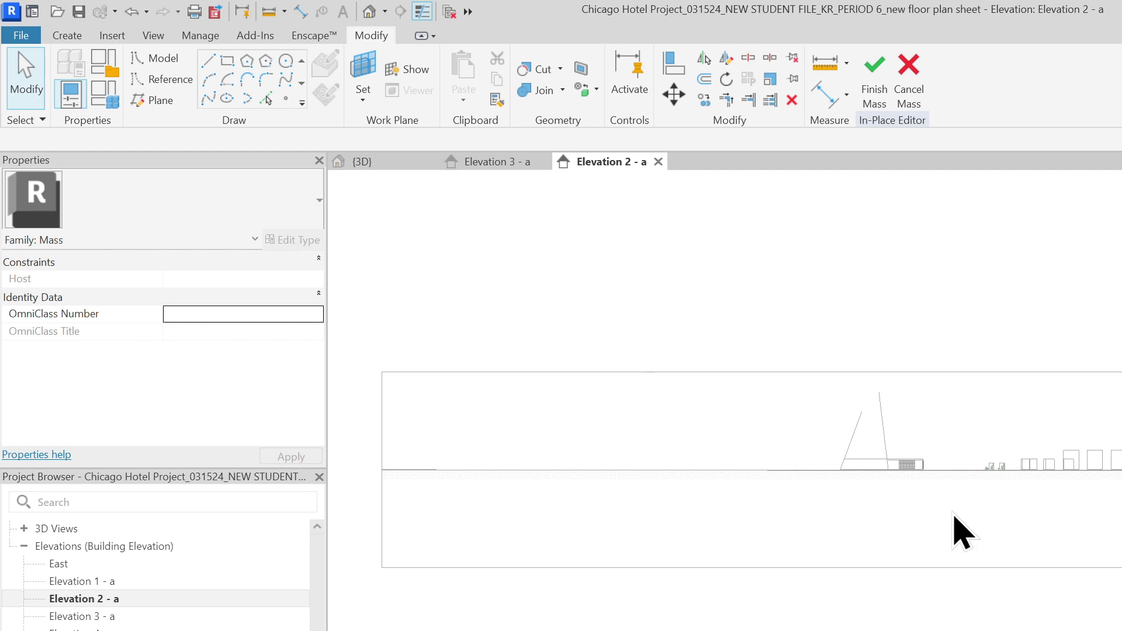
pyautogui.scroll(3, 955, 515)
pyautogui.scroll(2, 988, 546)
pyautogui.doubleClick(151, 583)
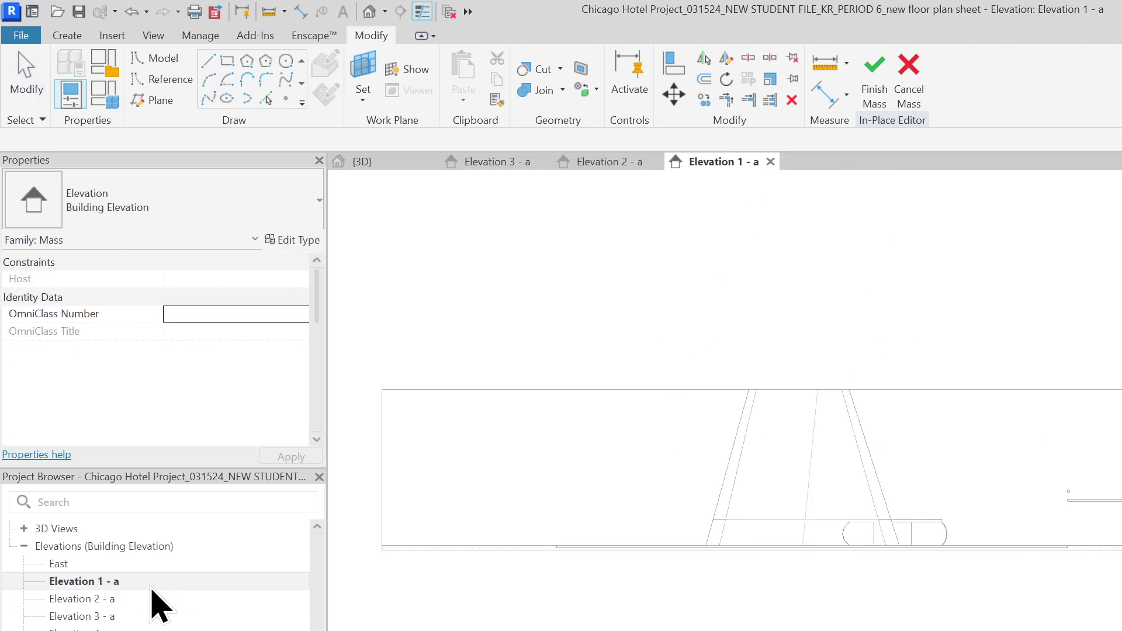
pyautogui.scroll(3, 921, 561)
pyautogui.moveTo(864, 501); pyautogui.dragTo(890, 557, button='middle')
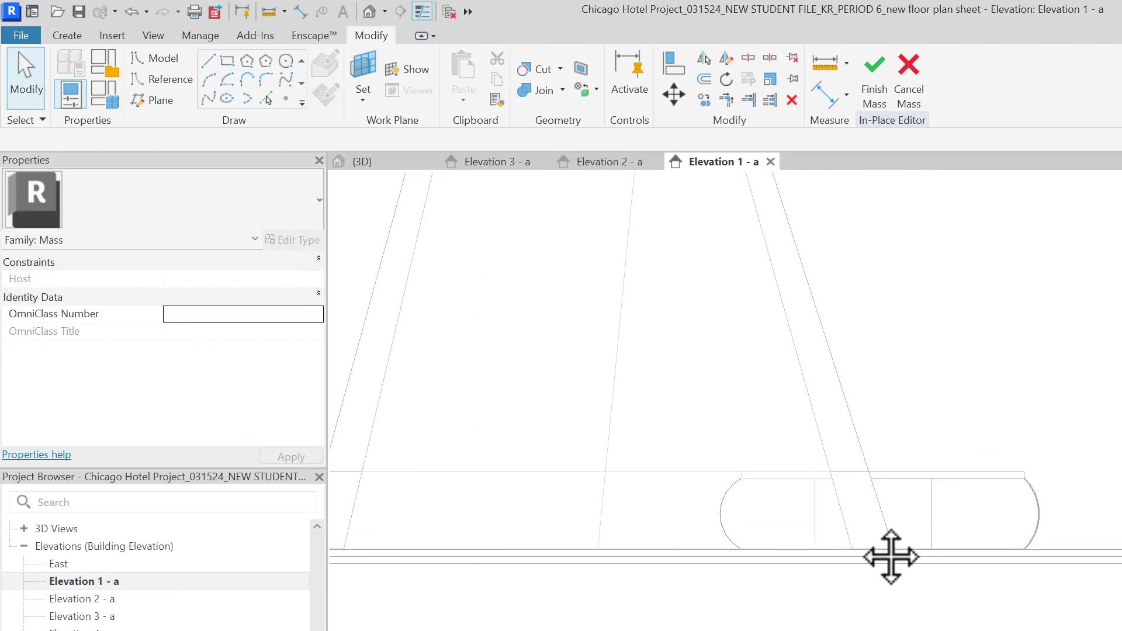
pyautogui.scroll(2, 816, 536)
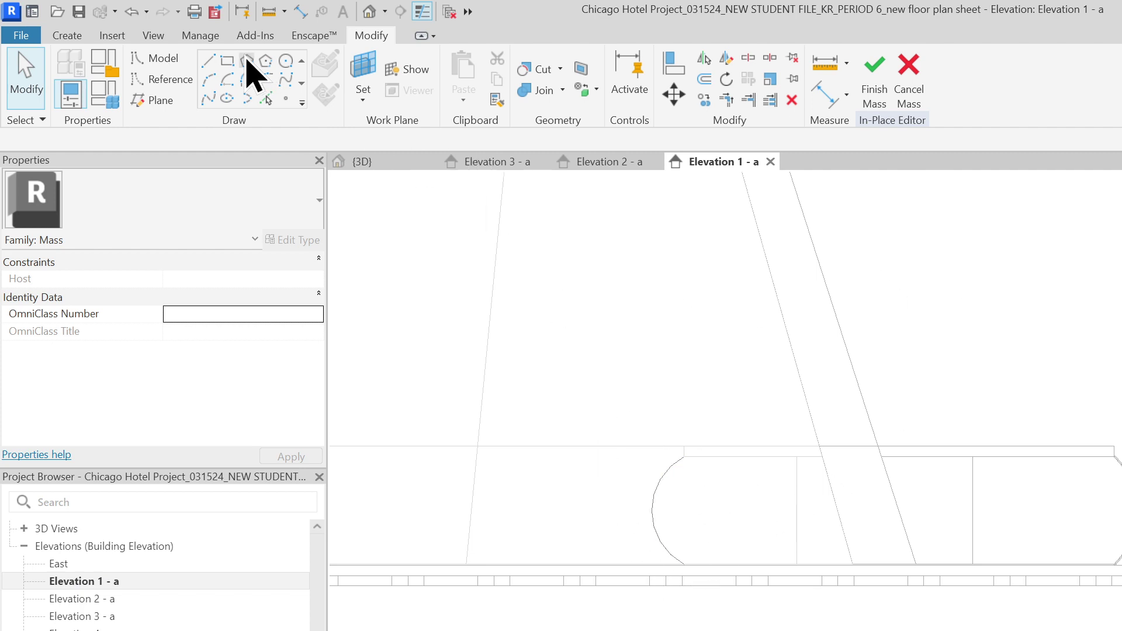
# Trace the left rounded end with an arc on the interior wall plane, then select the sketched lines.
pyautogui.click(210, 80)
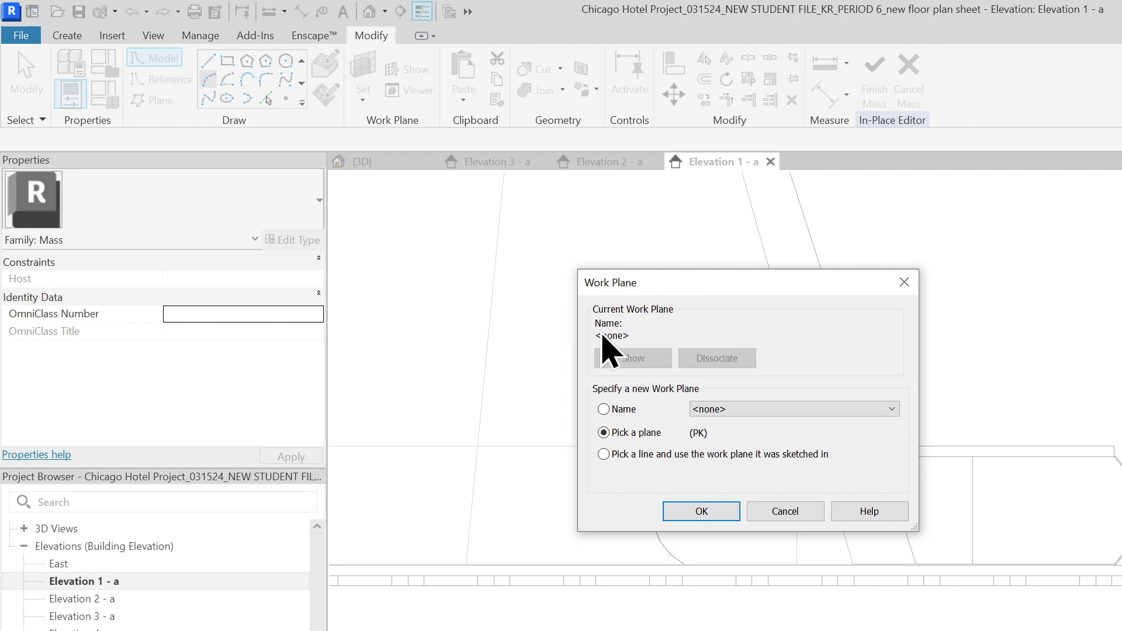
pyautogui.click(700, 511)
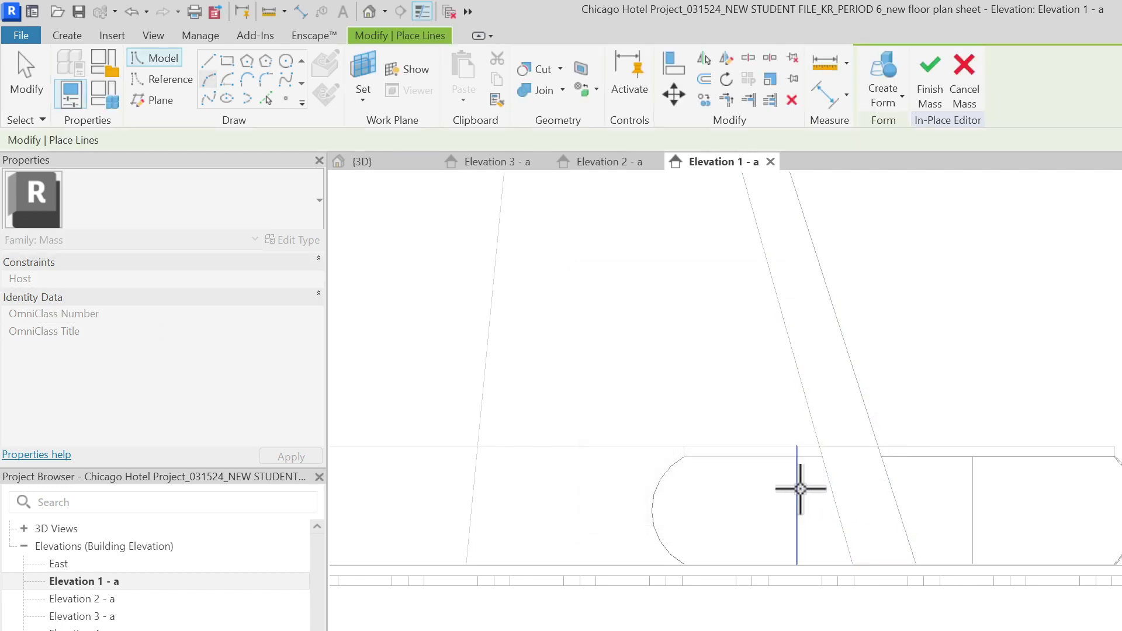
pyautogui.click(969, 498)
pyautogui.scroll(2, 571, 376)
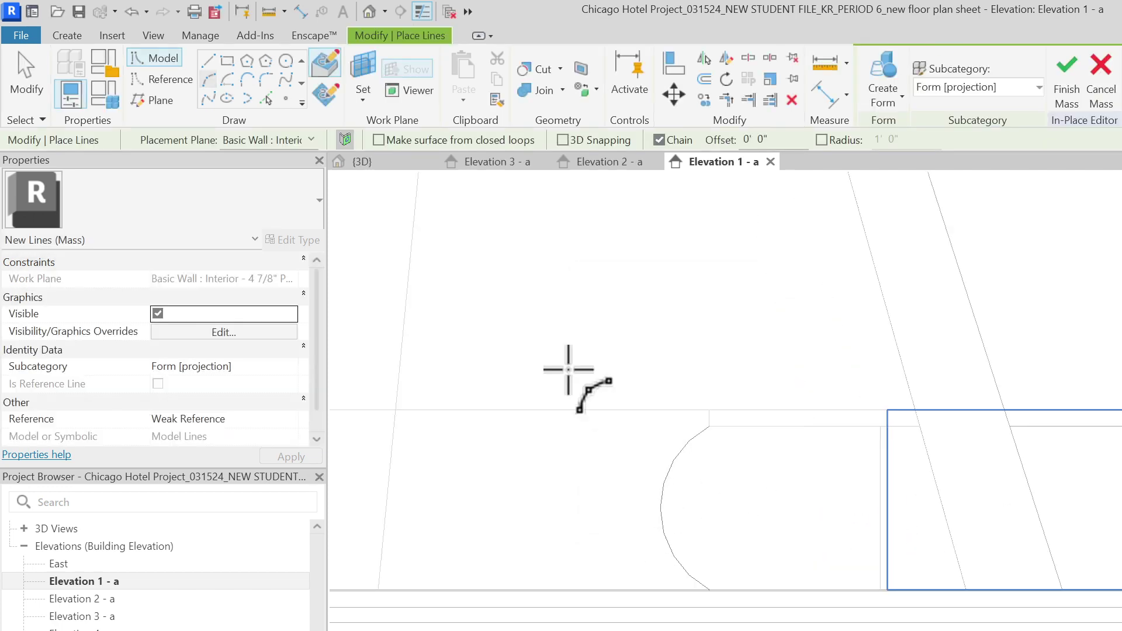
pyautogui.click(710, 427)
pyautogui.click(710, 590)
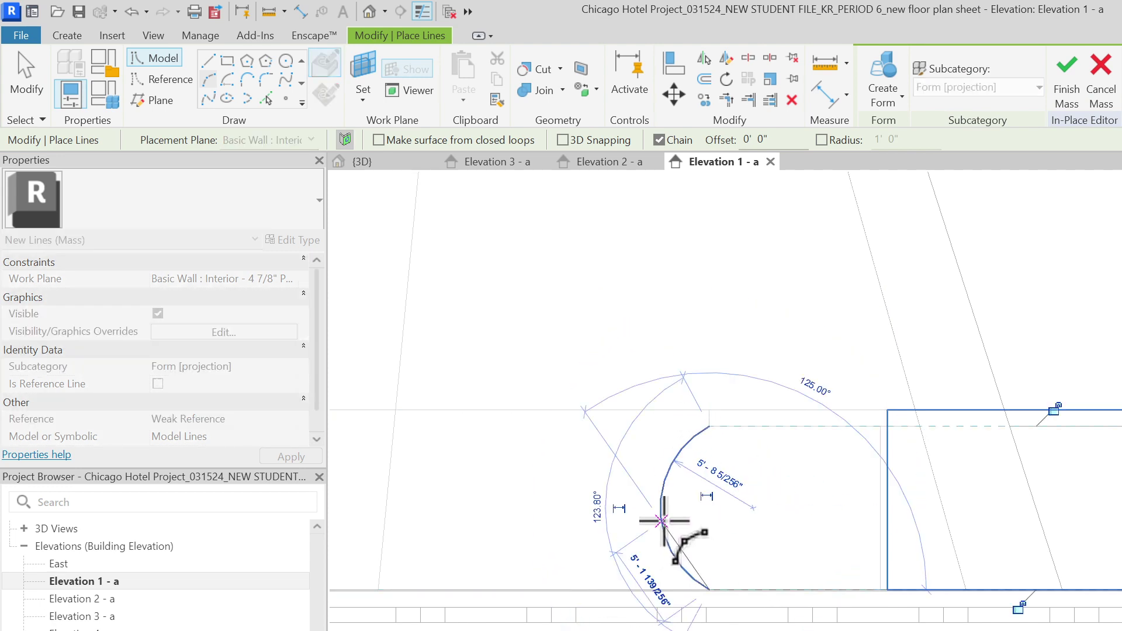
pyautogui.click(760, 376)
pyautogui.press('Escape')
pyautogui.press('Escape')
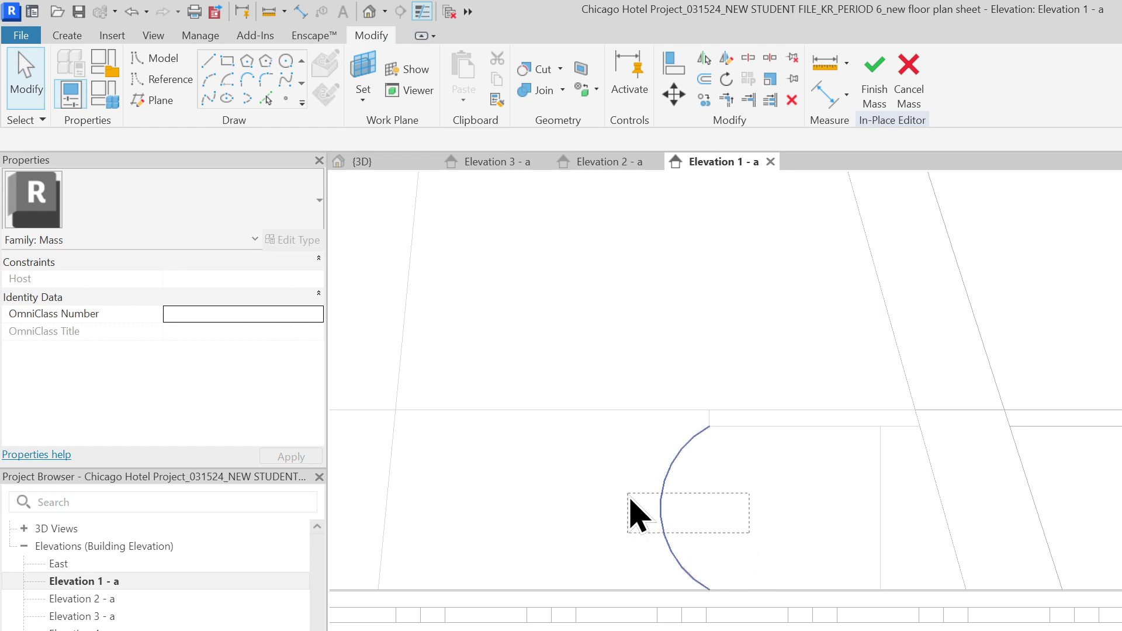
pyautogui.click(660, 508)
# In the 3D view, build a solid form from both arc edges and finish the mass.
pyautogui.click(369, 13)
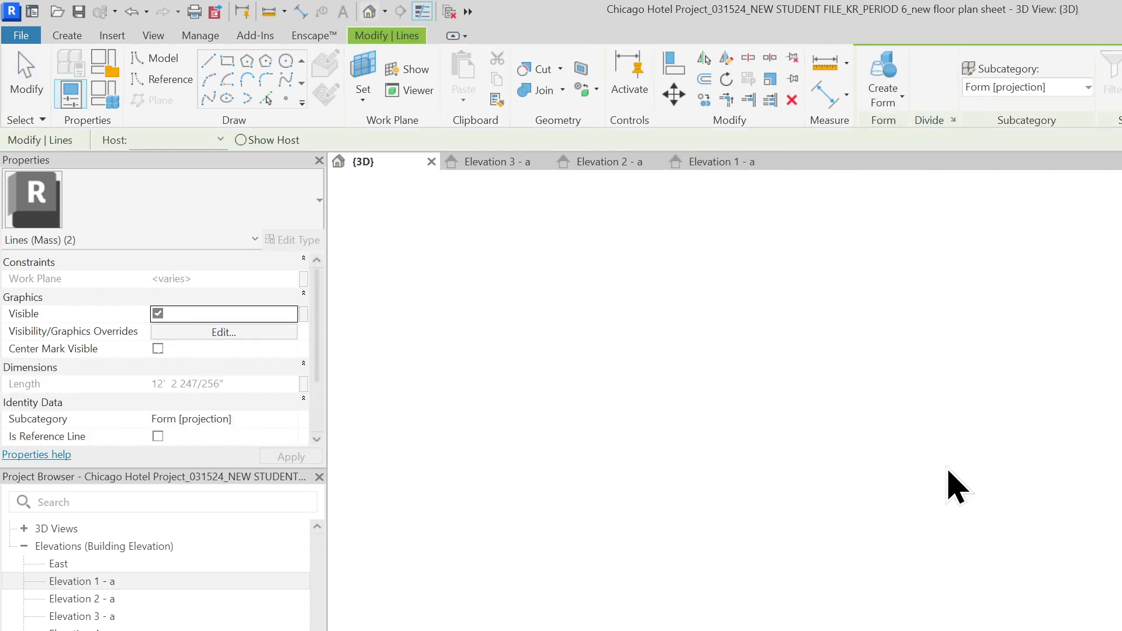
pyautogui.press('Escape')
pyautogui.moveTo(953, 484)
pyautogui.keyDown('shift'); pyautogui.mouseDown(button='middle')
pyautogui.moveTo(774, 564)
pyautogui.moveTo(809, 604)
pyautogui.moveTo(1004, 627)
pyautogui.mouseUp(button='middle'); pyautogui.keyUp('shift')
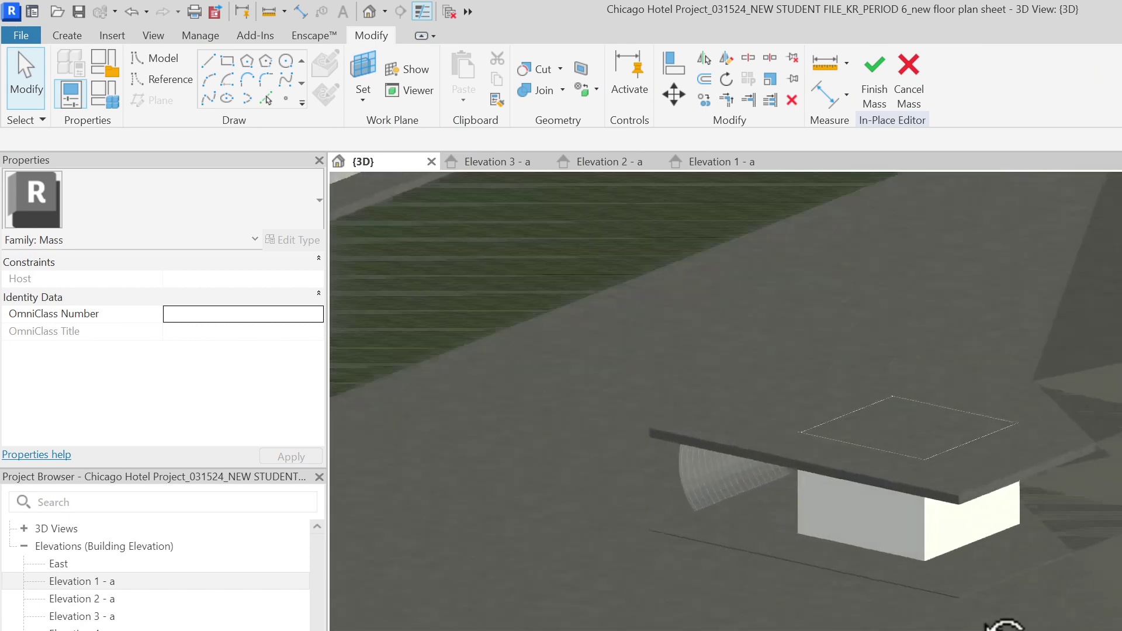
pyautogui.click(999, 561)
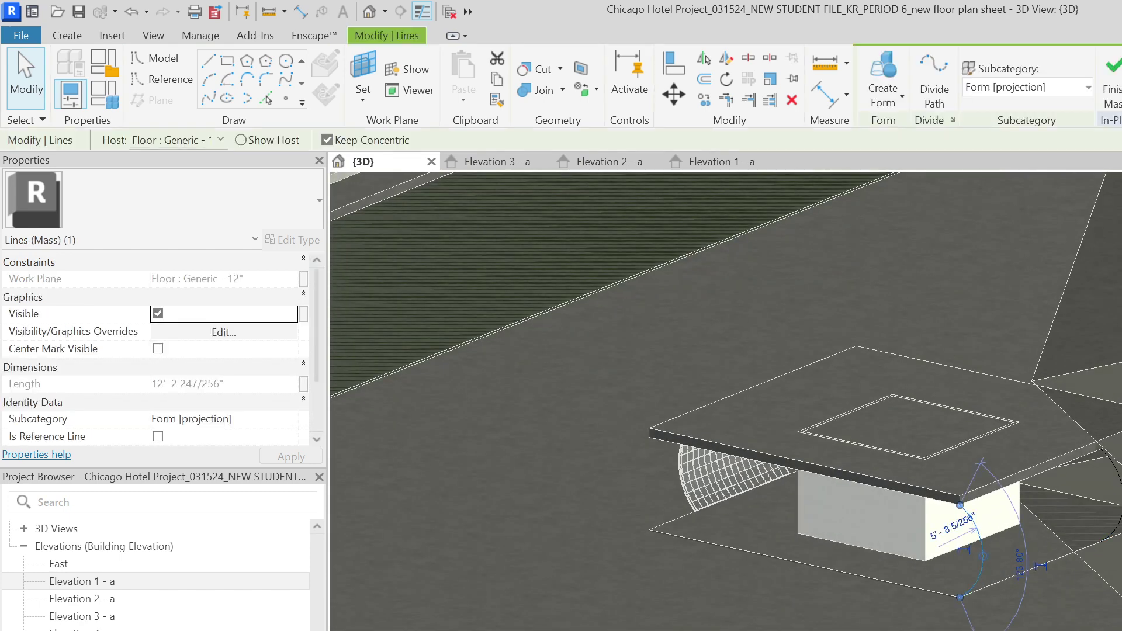
pyautogui.keyDown('ctrl'); pyautogui.click(981, 527); pyautogui.keyUp('ctrl')
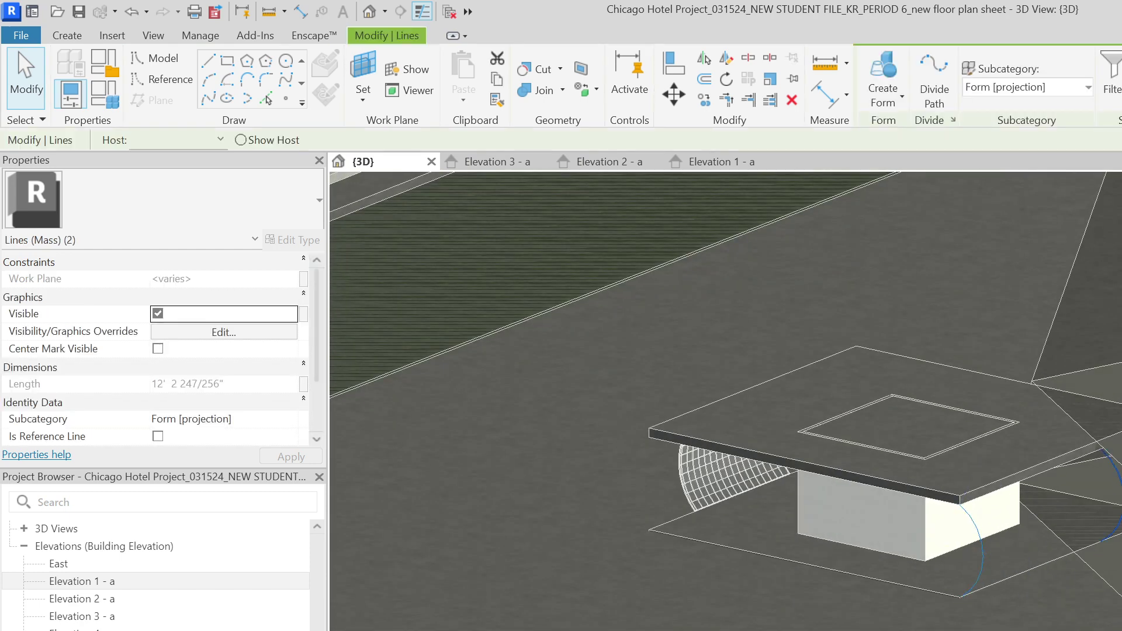
pyautogui.click(886, 81)
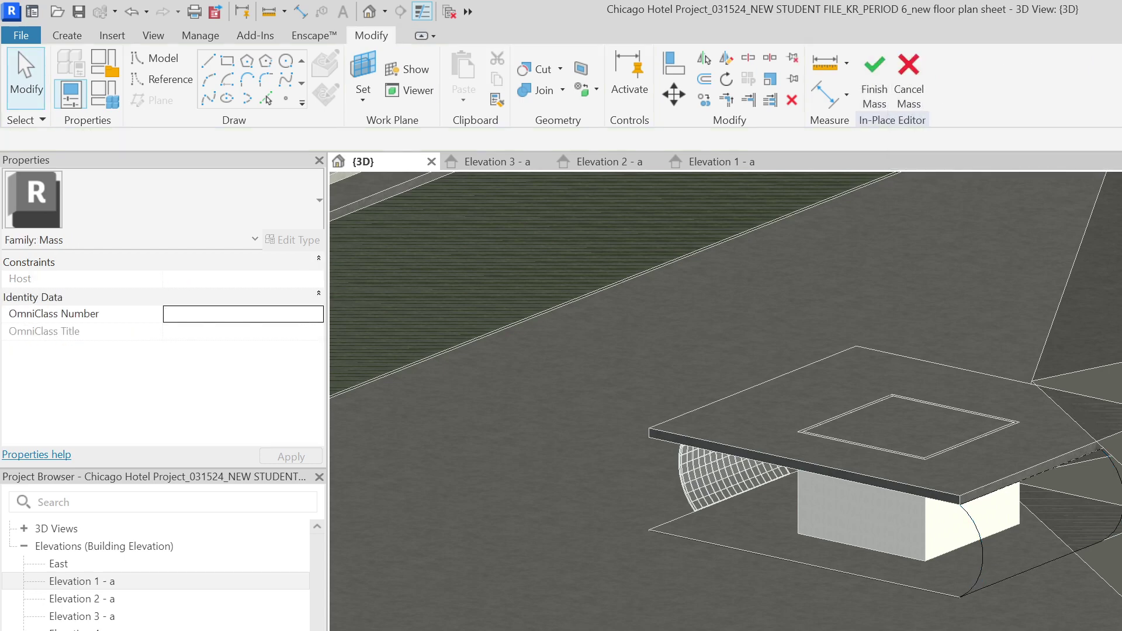
pyautogui.click(875, 79)
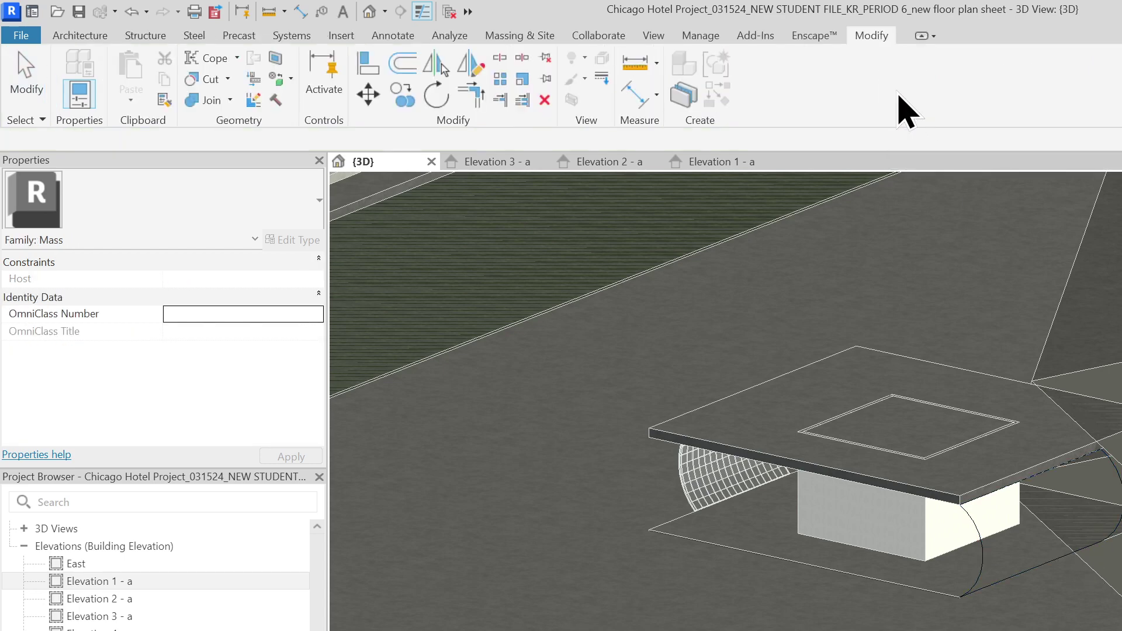
# Recenter the slab in view and select the new curved mass.
pyautogui.moveTo(728, 403); pyautogui.dragTo(535, 480, button='middle')
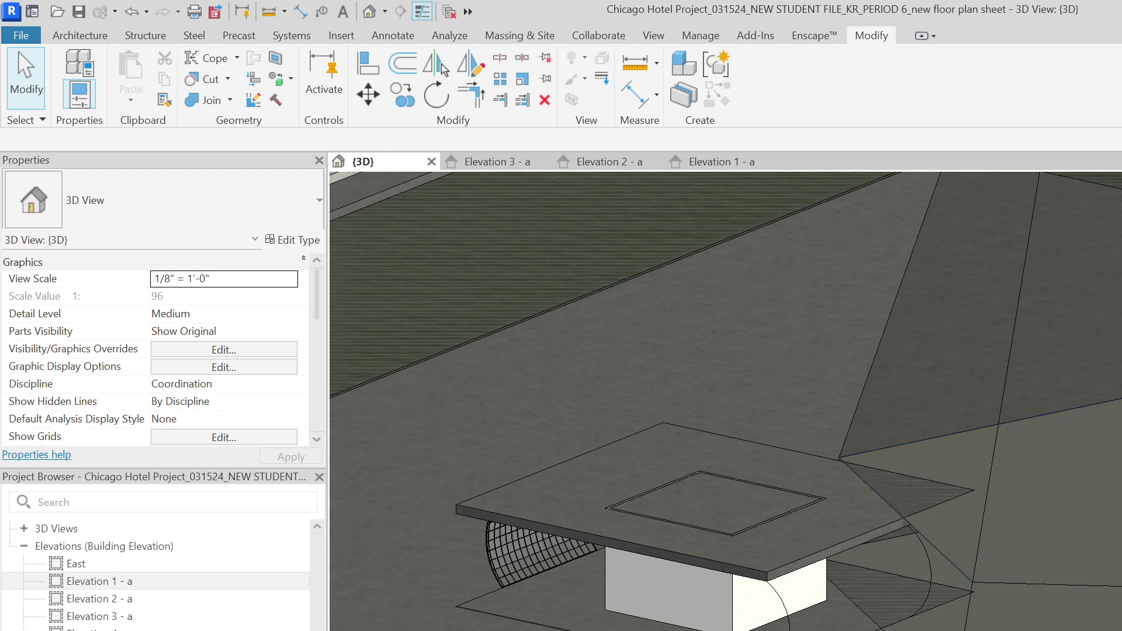
pyautogui.click(939, 570)
pyautogui.press('Escape')
pyautogui.scroll(2, 930, 561)
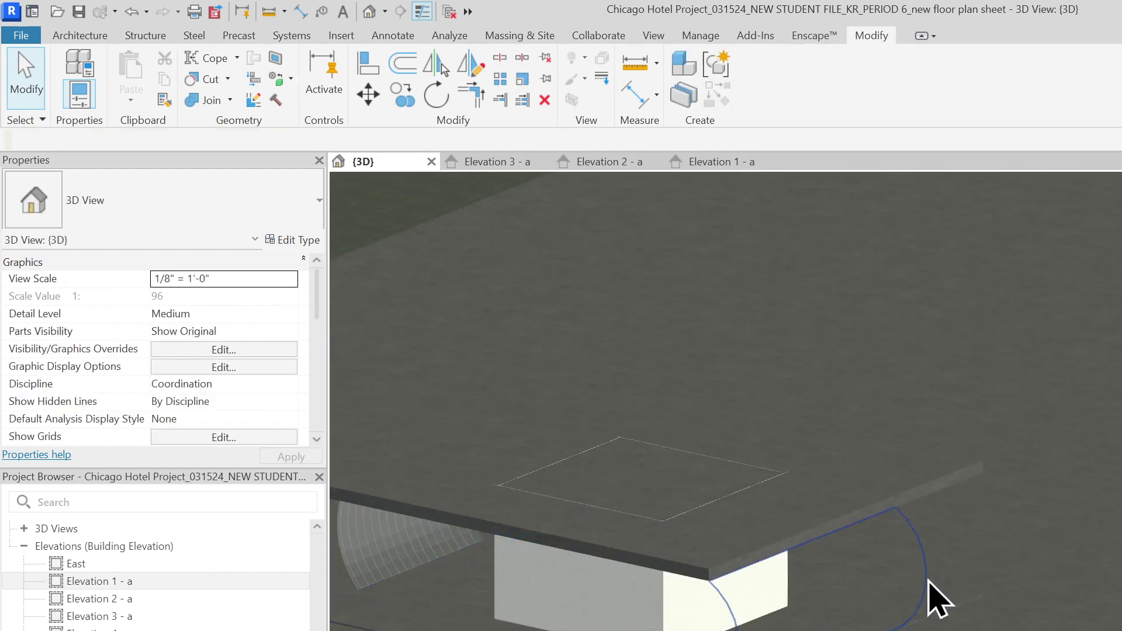
pyautogui.click(931, 563)
pyautogui.scroll(-3, 931, 563)
pyautogui.scroll(-2, 931, 563)
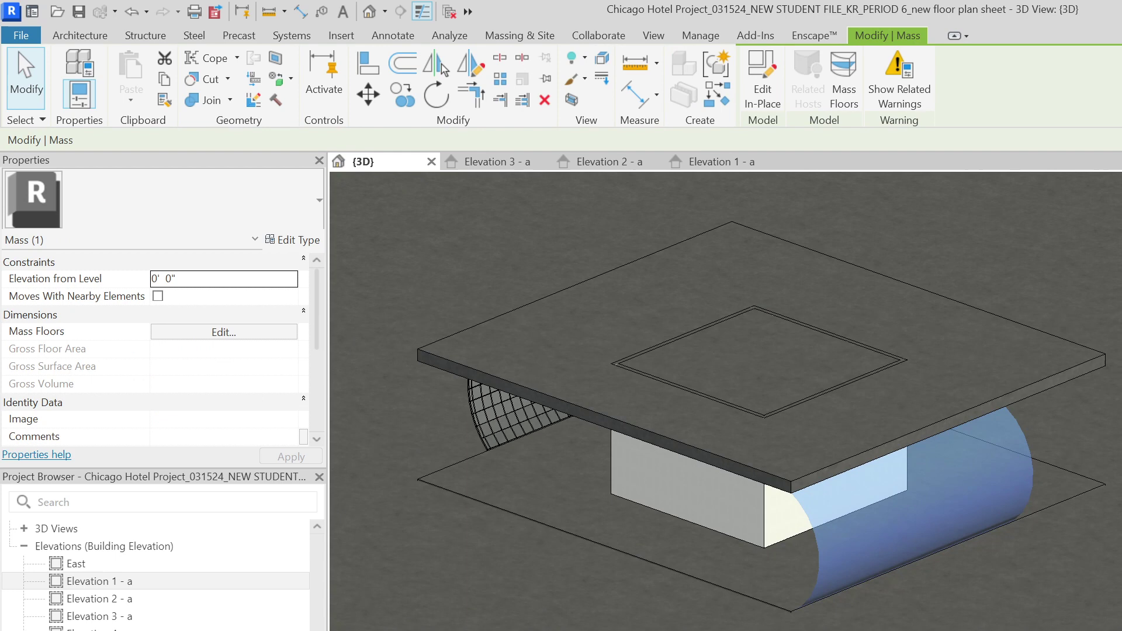
# Create a curtain system on the mass's curved face, then view the curve from higher up.
pyautogui.press('Escape')
pyautogui.click(532, 37)
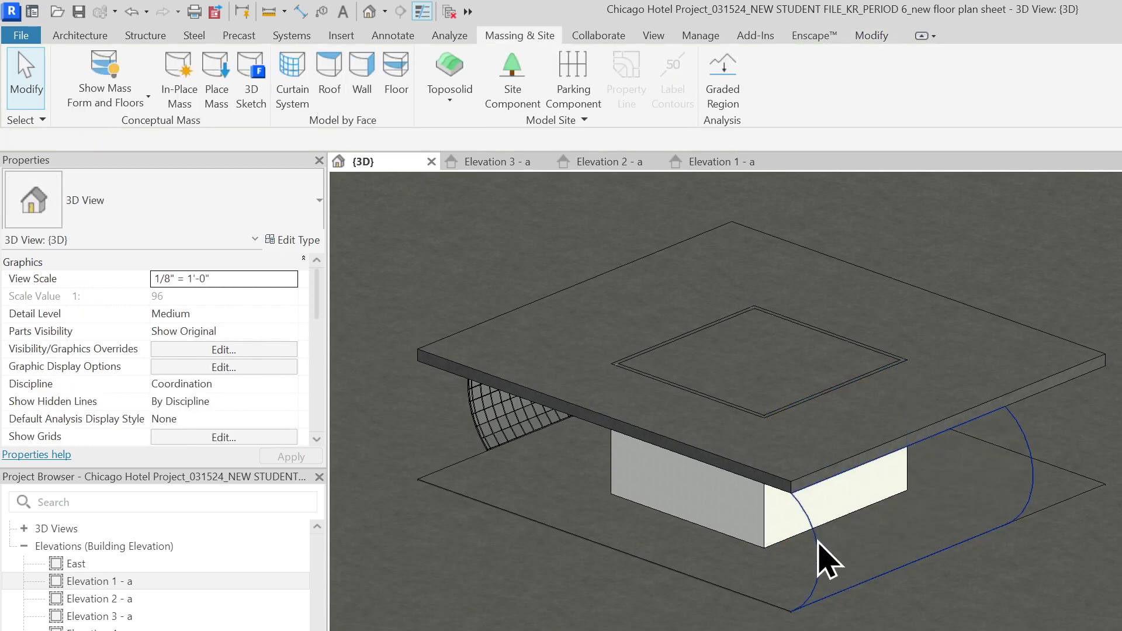
pyautogui.click(295, 92)
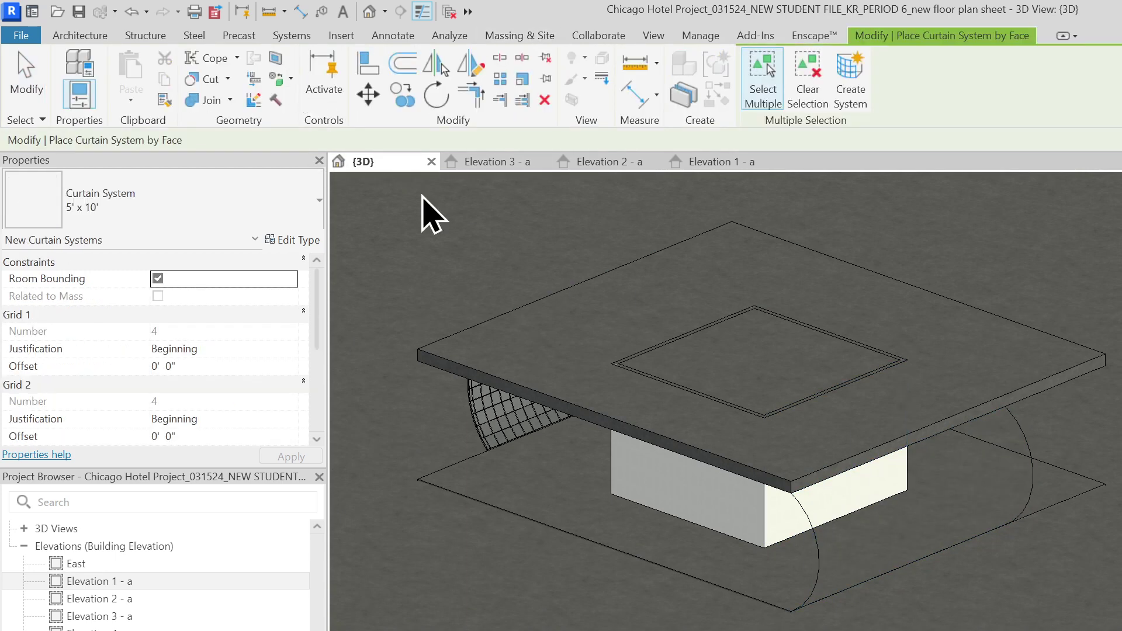
pyautogui.click(818, 544)
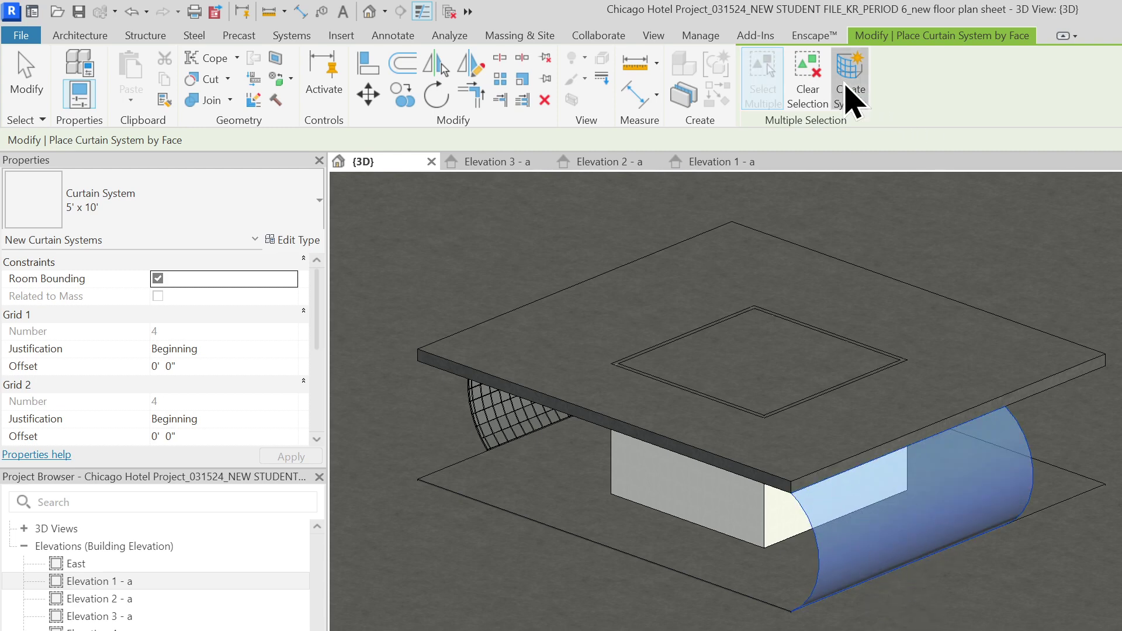
pyautogui.click(851, 98)
pyautogui.scroll(3, 886, 614)
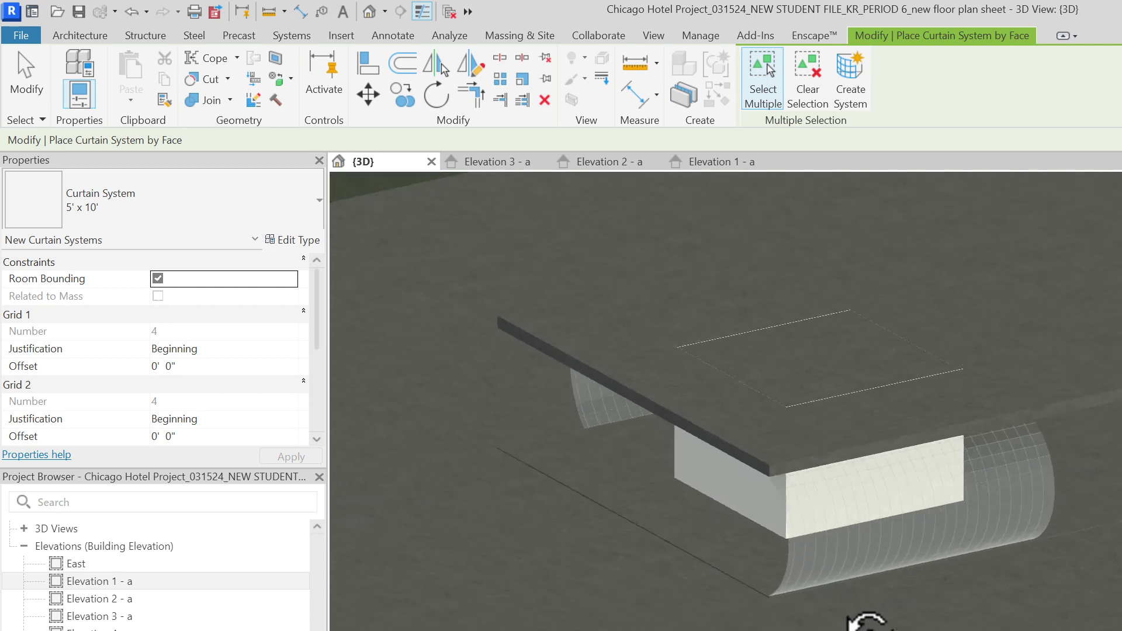
pyautogui.scroll(-3, 894, 514)
pyautogui.scroll(3, 802, 602)
pyautogui.press('Escape')
pyautogui.press('Escape')
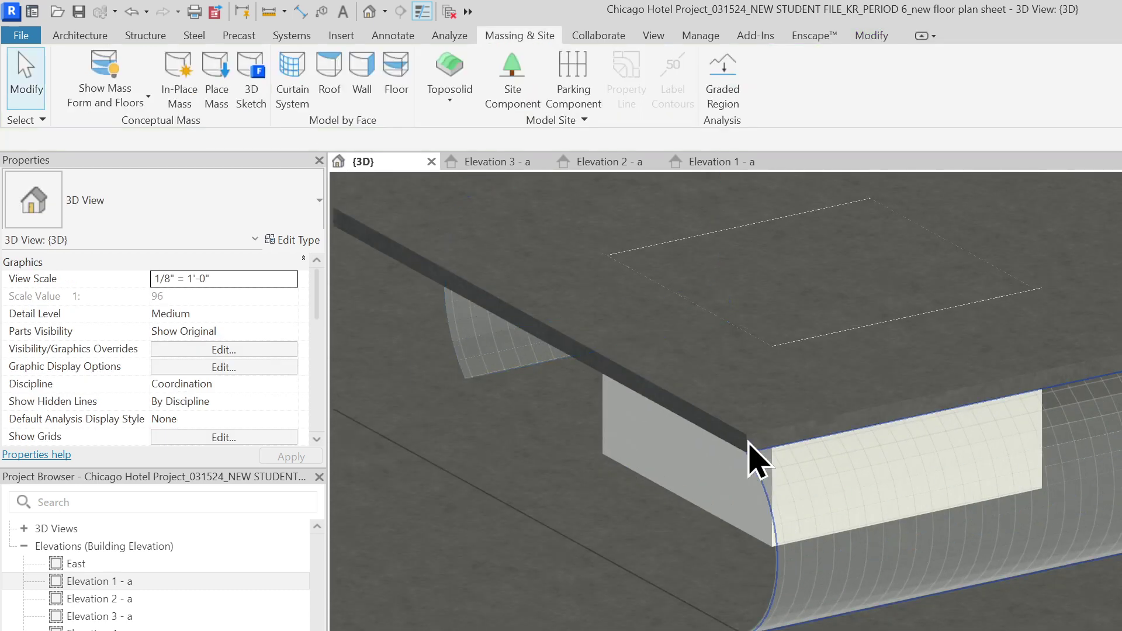
pyautogui.moveTo(752, 459)
pyautogui.keyDown('shift'); pyautogui.mouseDown(button='middle')
pyautogui.moveTo(719, 526)
pyautogui.moveTo(850, 562)
pyautogui.mouseUp(button='middle'); pyautogui.keyUp('shift')
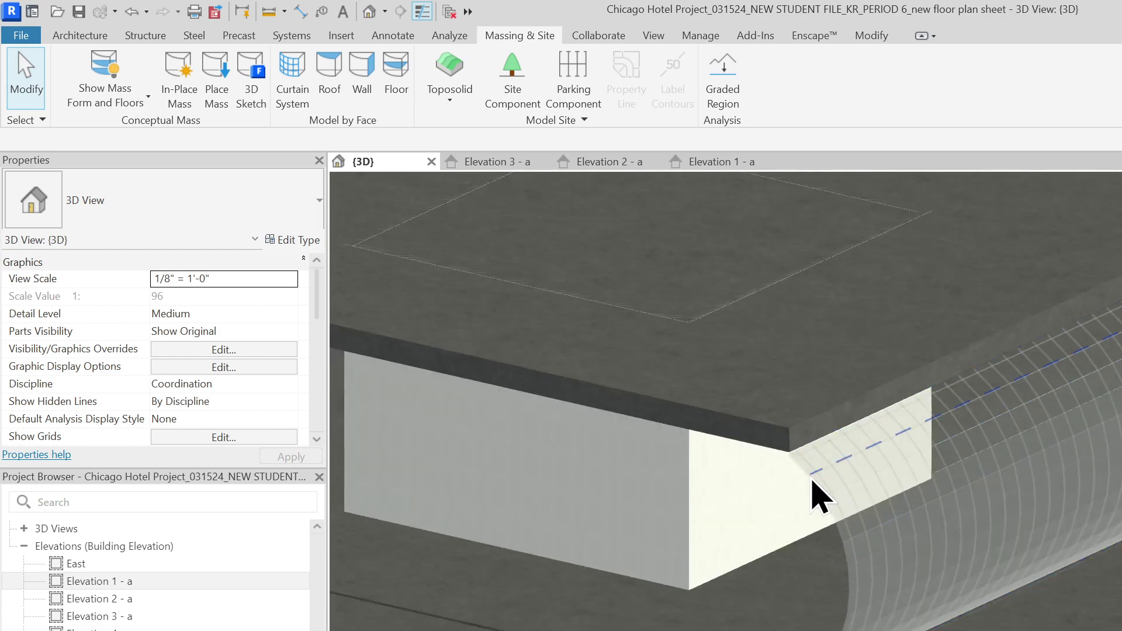
# Set the curtain system type's Grid 1 spacing to 5' and Grid 2 spacing to 10'.
pyautogui.click(823, 500)
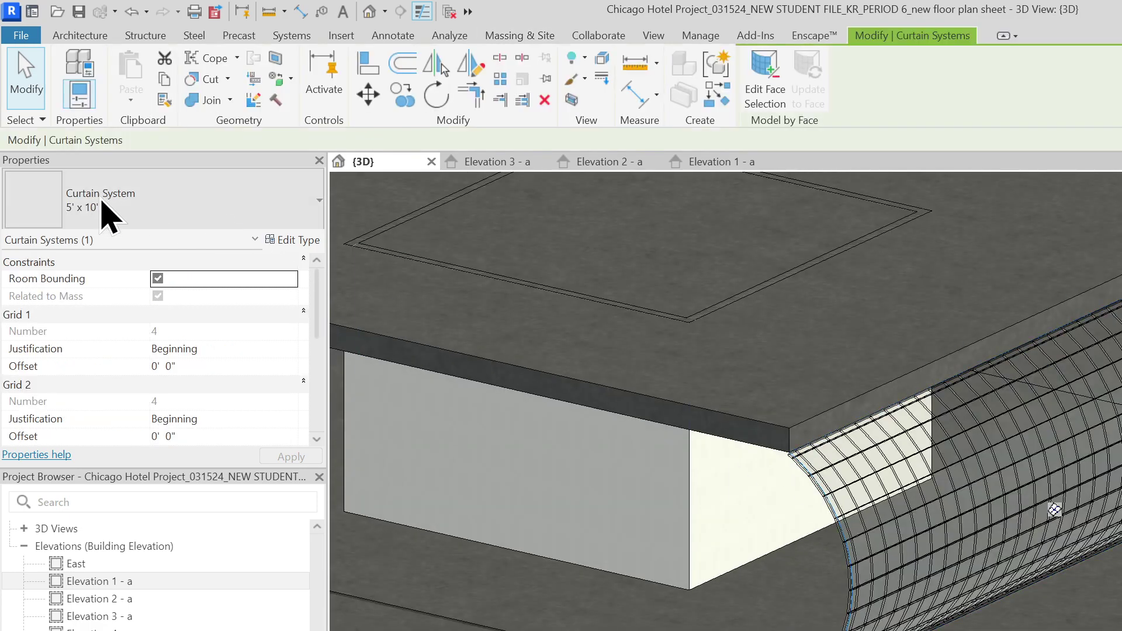
pyautogui.click(311, 242)
pyautogui.click(554, 381)
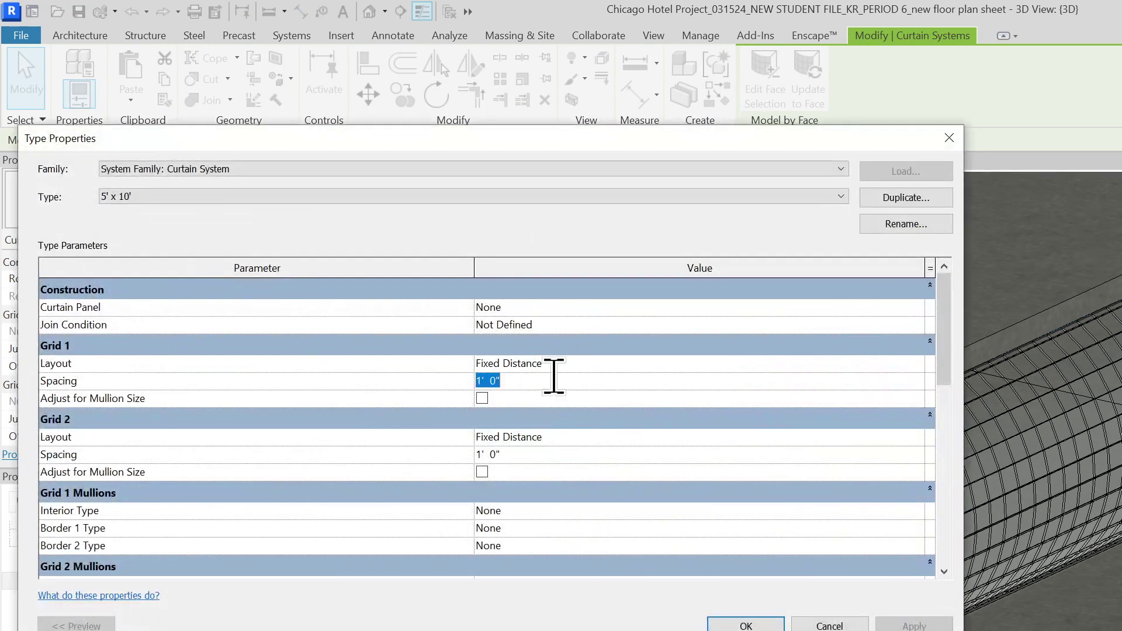
pyautogui.write('5')
pyautogui.press('Return')
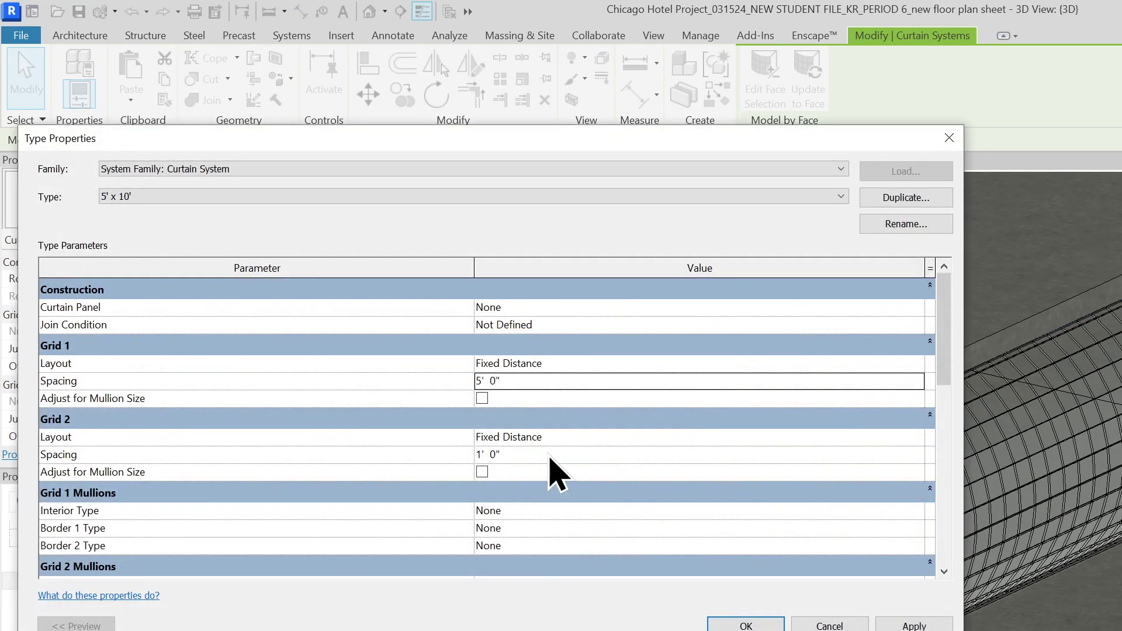
pyautogui.click(548, 455)
pyautogui.write('0')
pyautogui.press('Return')
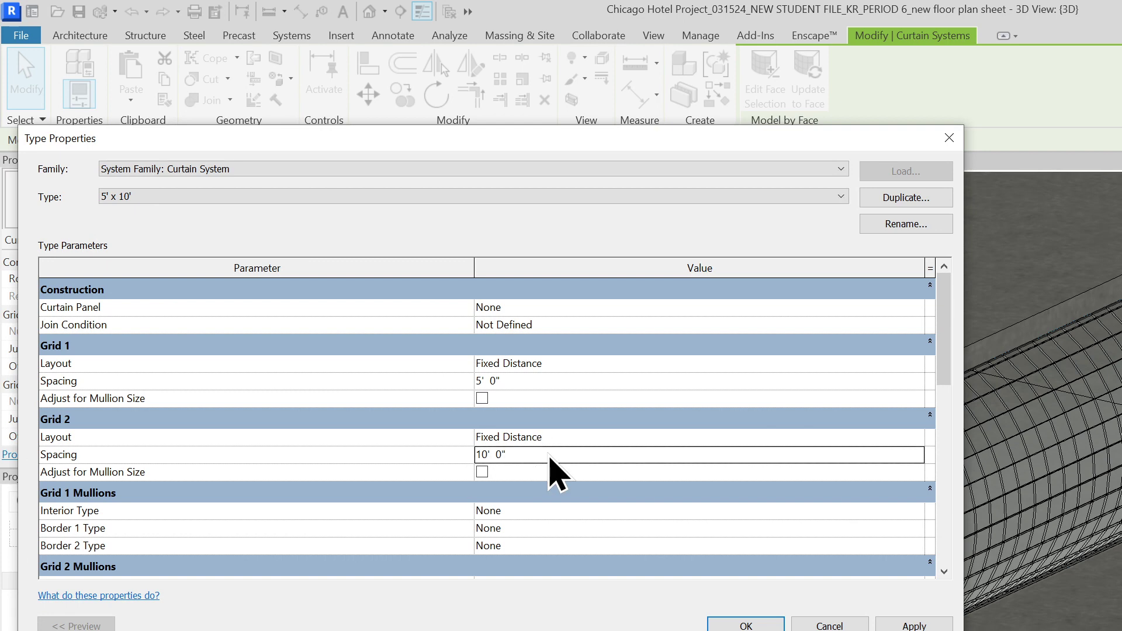
pyautogui.click(746, 626)
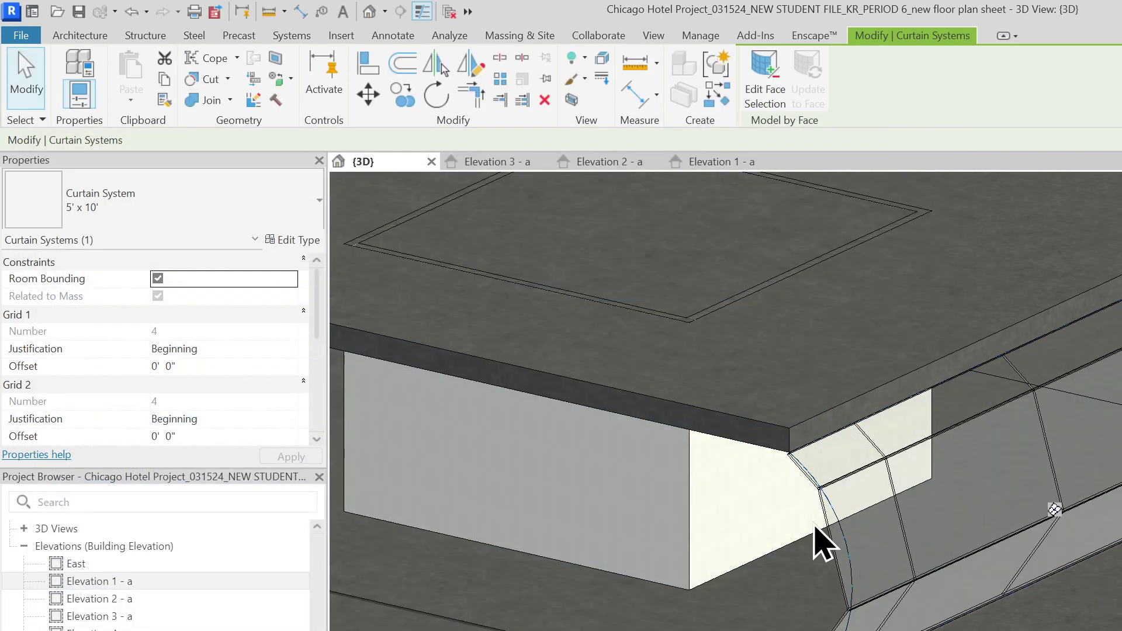
# Set both curtain system grid spacings to 2 ft.
pyautogui.click(293, 242)
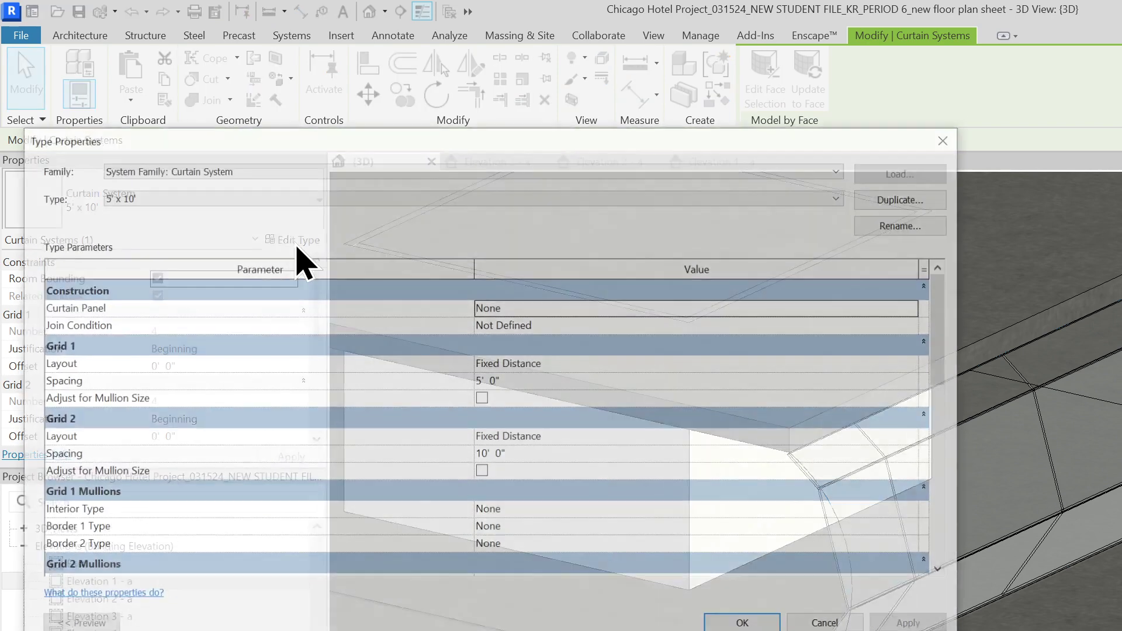
pyautogui.click(549, 381)
pyautogui.write('2')
pyautogui.press('Return')
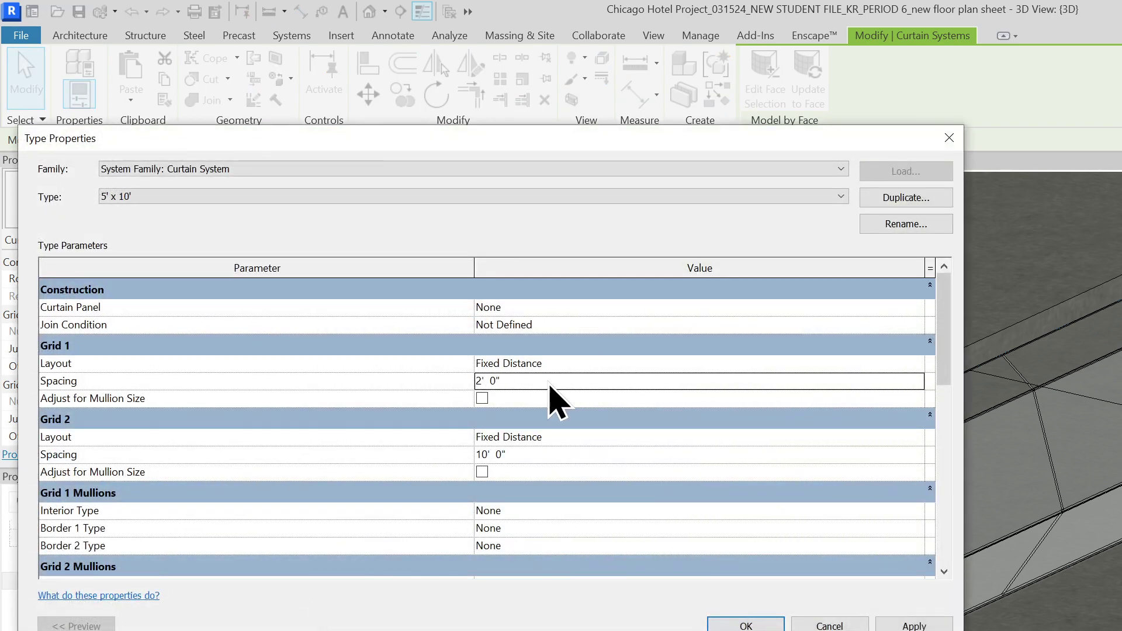
pyautogui.click(550, 454)
pyautogui.write('2')
pyautogui.press('Return')
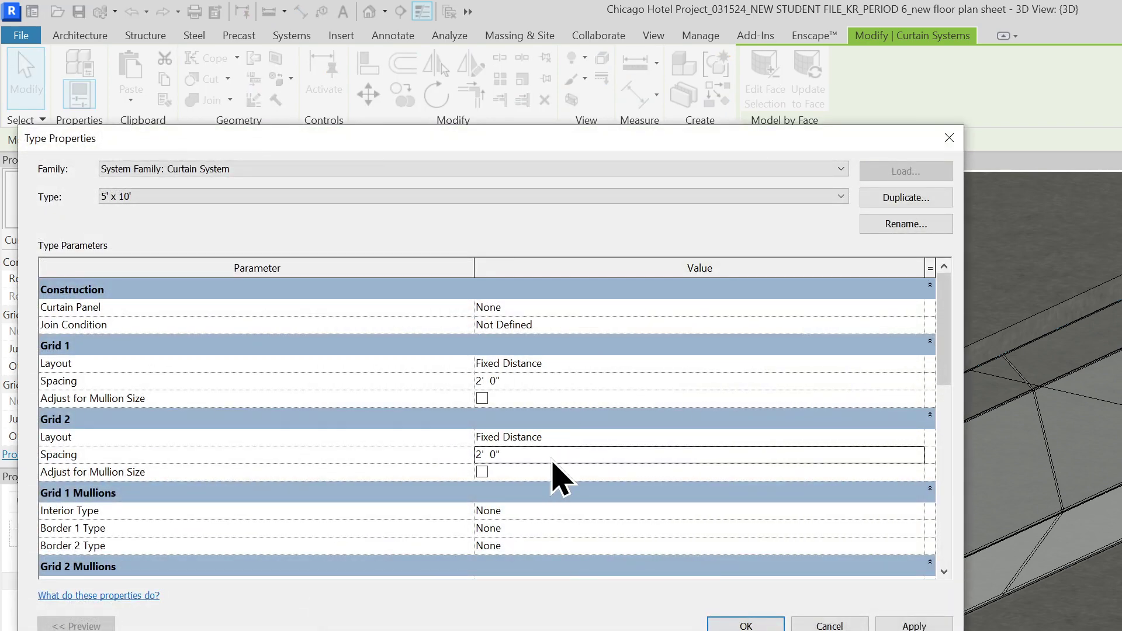
pyautogui.click(746, 625)
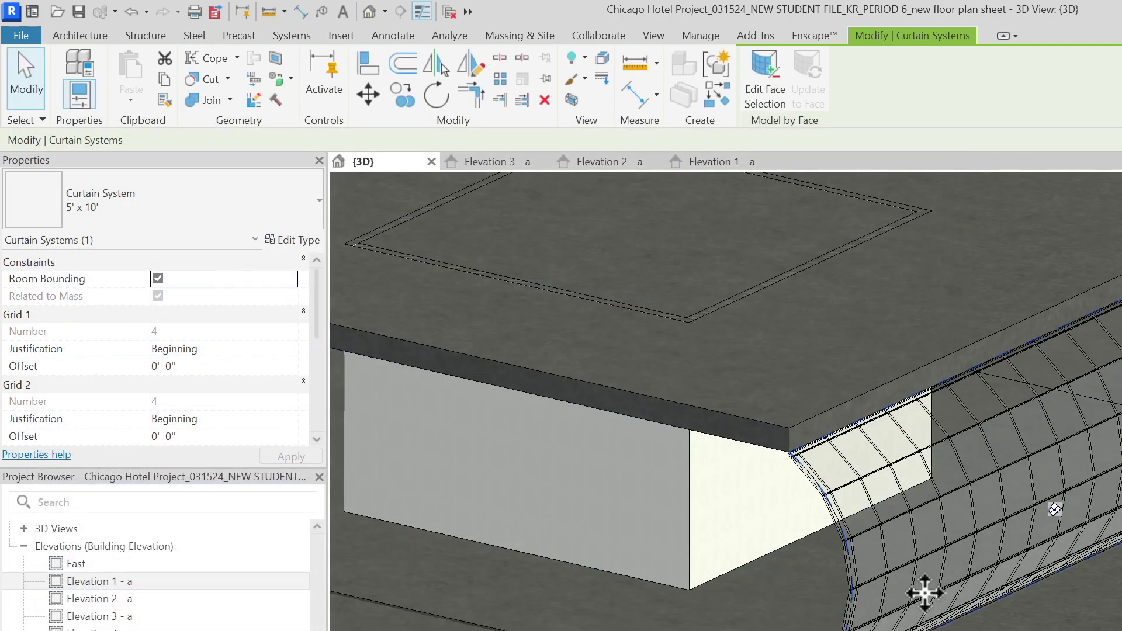
# Reduce Grid 1 spacing to 1 ft, keeping Grid 2 at 2 ft.
pyautogui.click(298, 240)
pyautogui.click(582, 384)
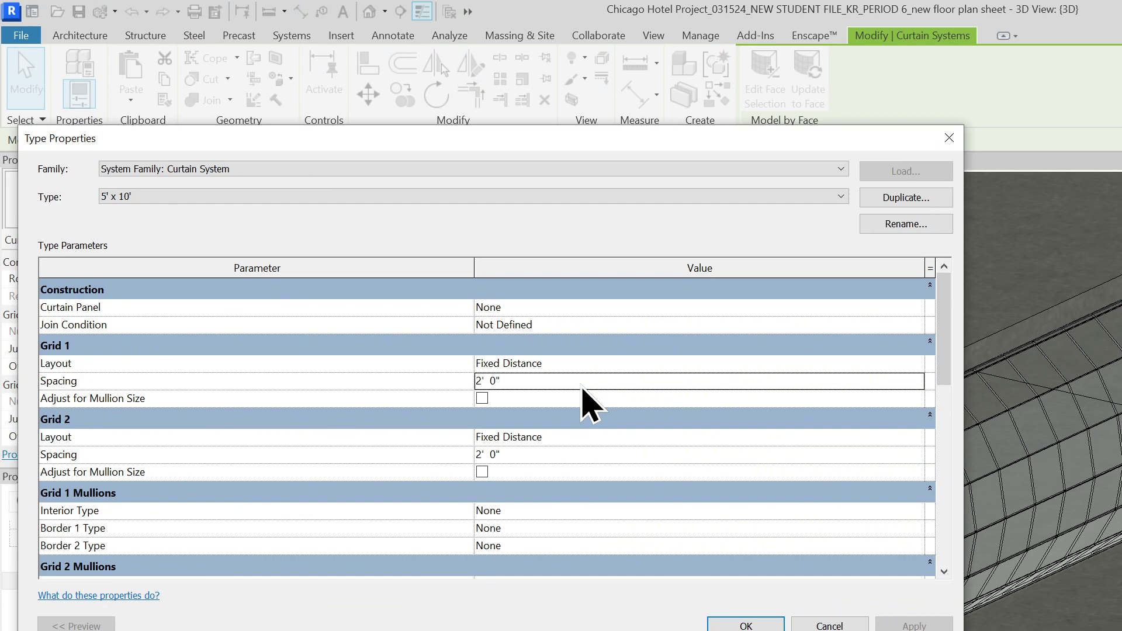
pyautogui.doubleClick(583, 383)
pyautogui.write('1')
pyautogui.press('Return')
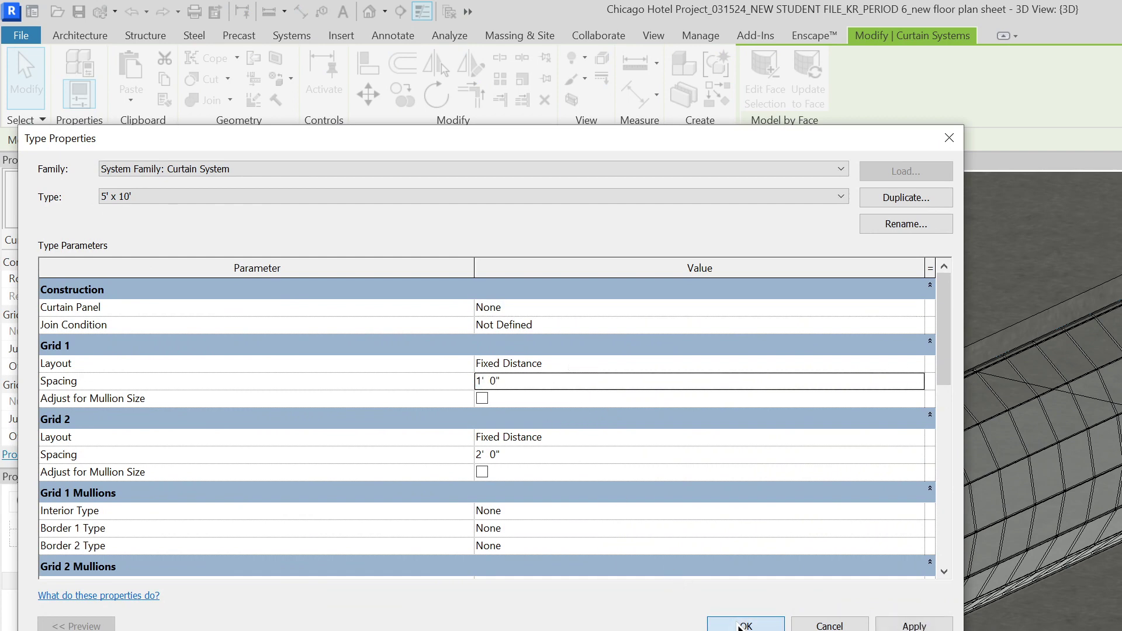
pyautogui.click(745, 627)
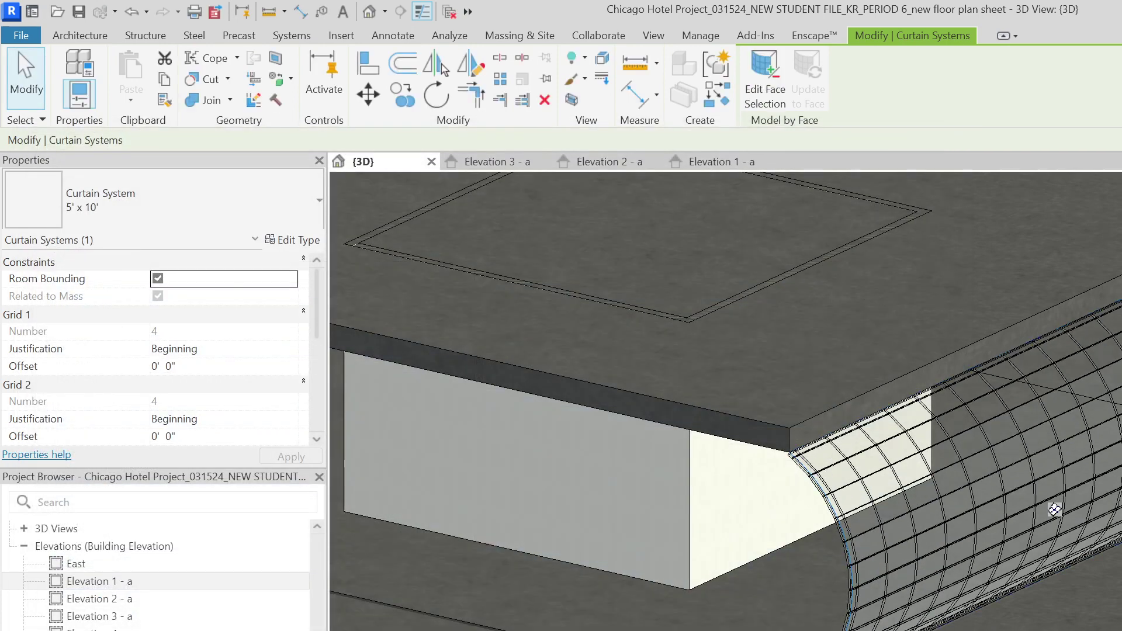
pyautogui.keyDown('shift'); pyautogui.moveTo(1055, 510); pyautogui.dragTo(1058, 507, button='middle'); pyautogui.keyUp('shift')
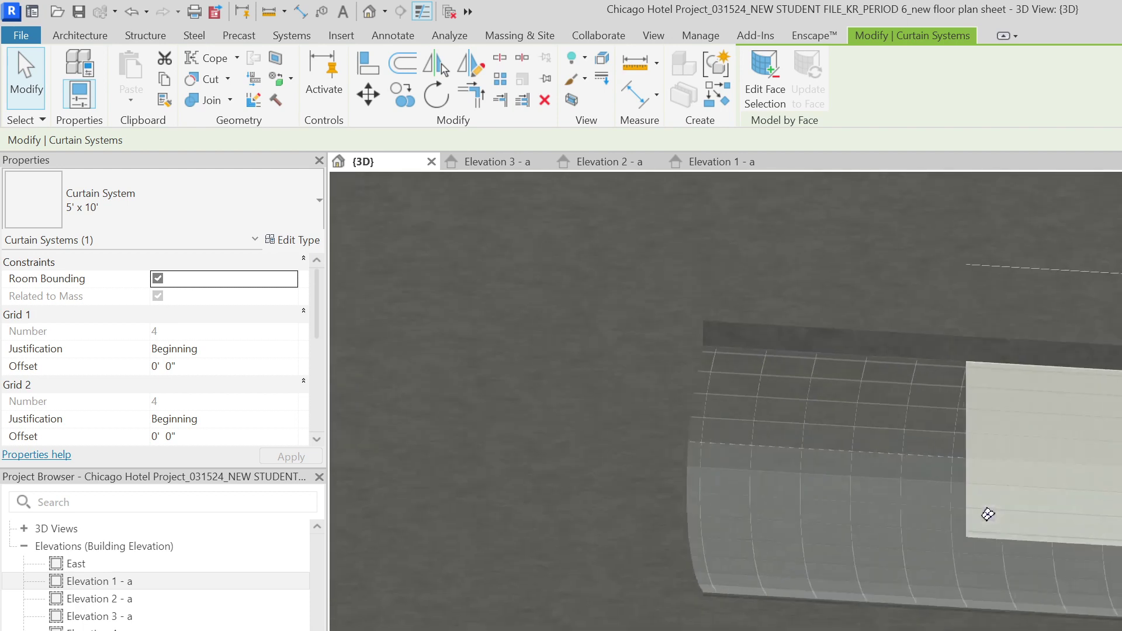
pyautogui.press('Escape')
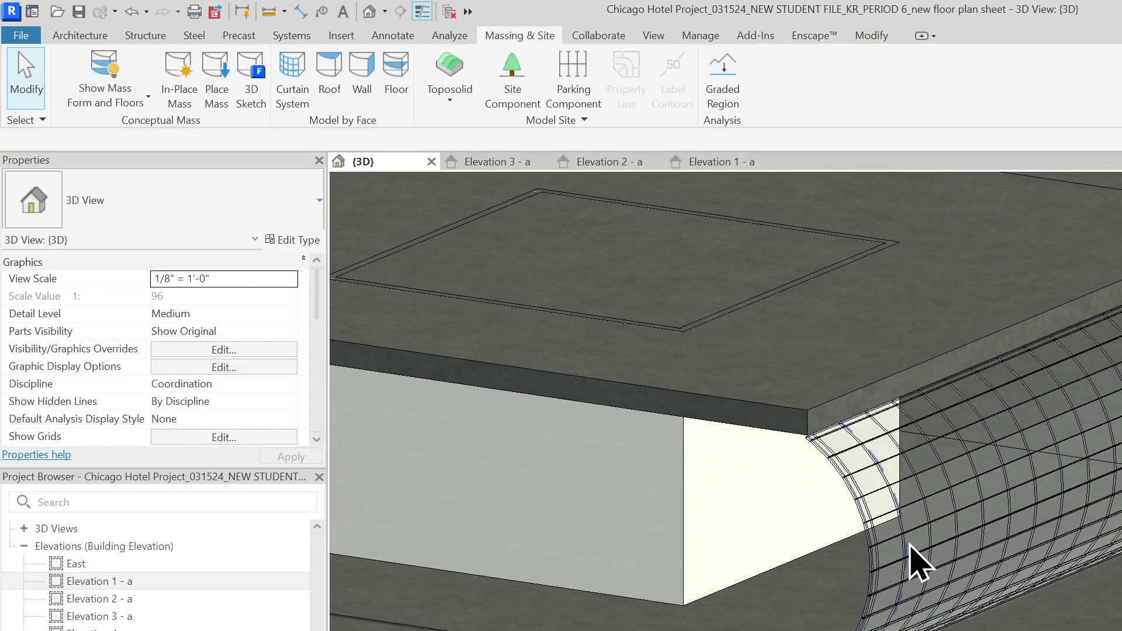